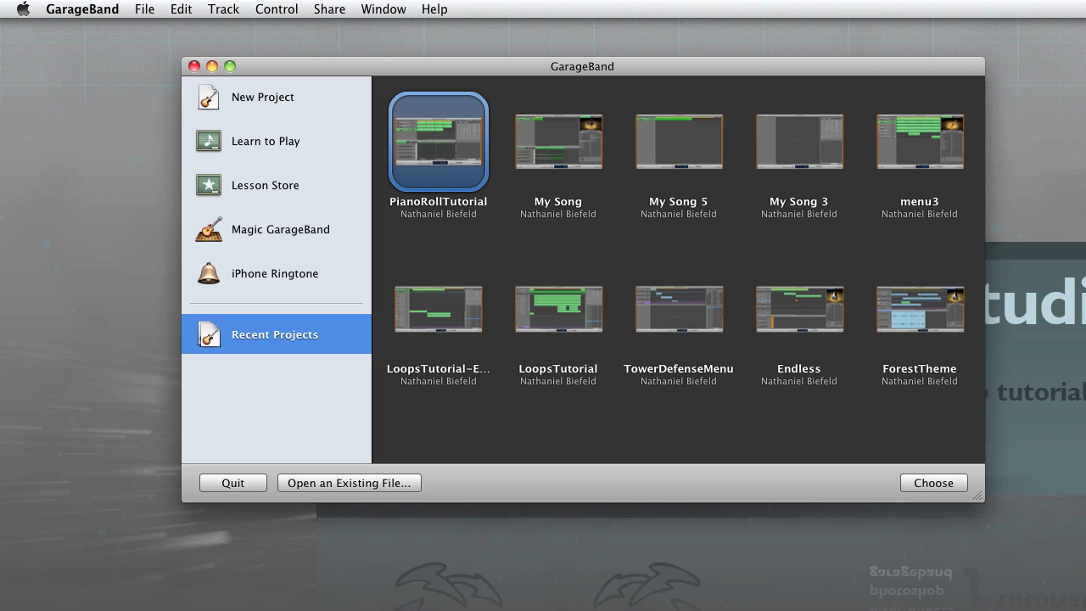
Open a Finder window and go to Documents > SVN Projects > towerdefense > trunk > Audio > GarageBand
key("super+Tab")
key("super+n")
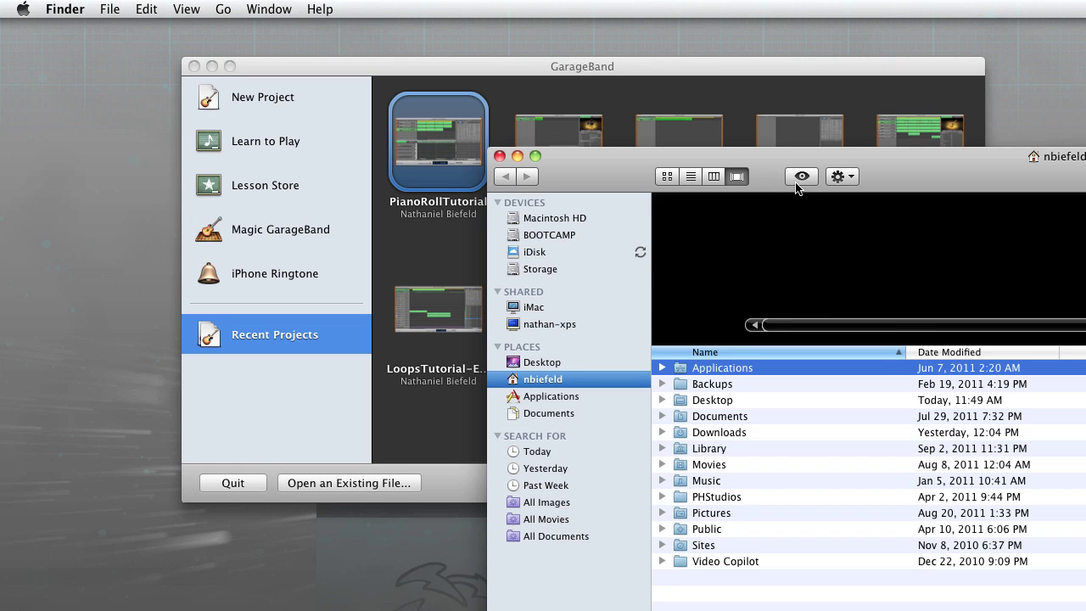
left_click_drag(763, 174, 693, 53)
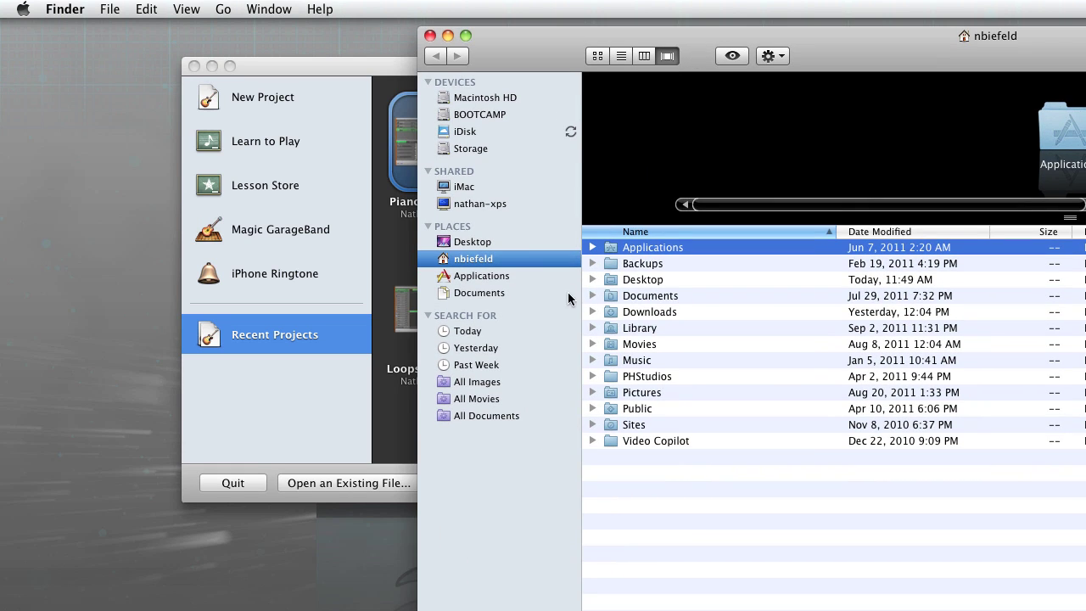
left_click(480, 292)
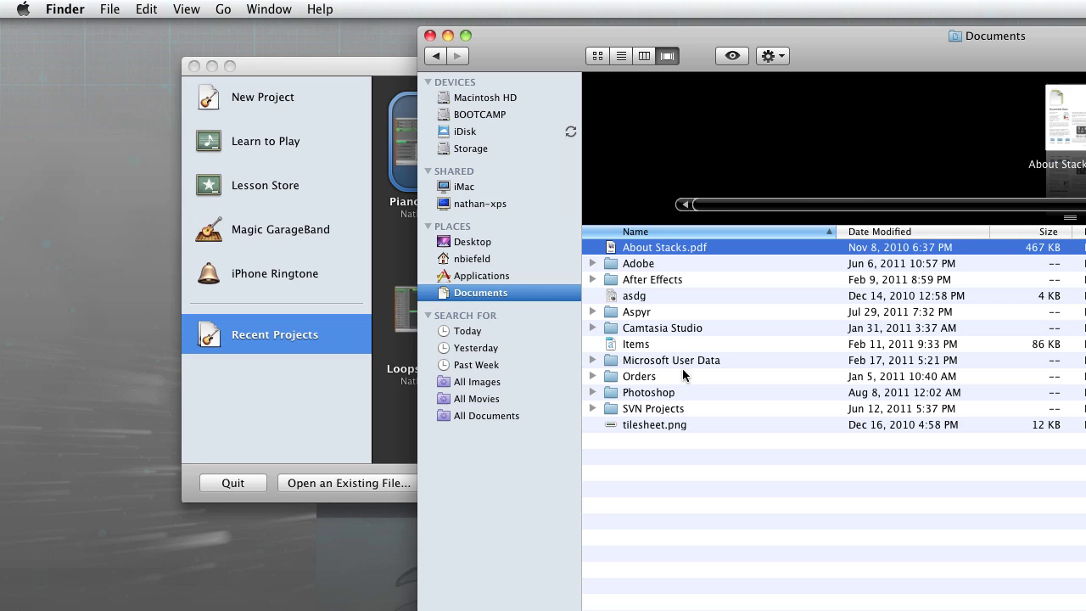
double_click(647, 409)
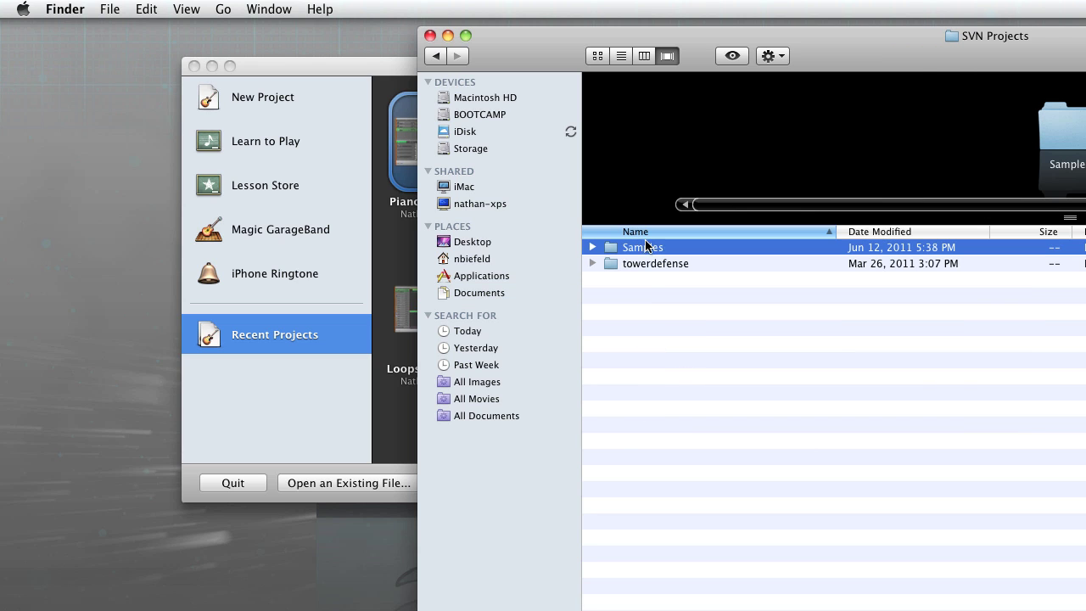
double_click(645, 263)
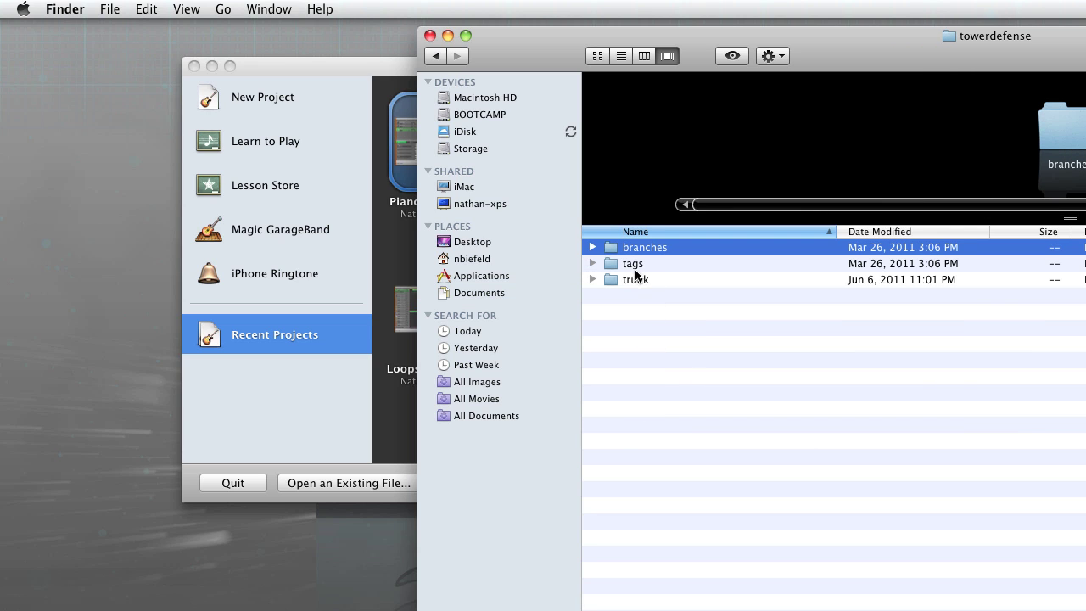
double_click(635, 279)
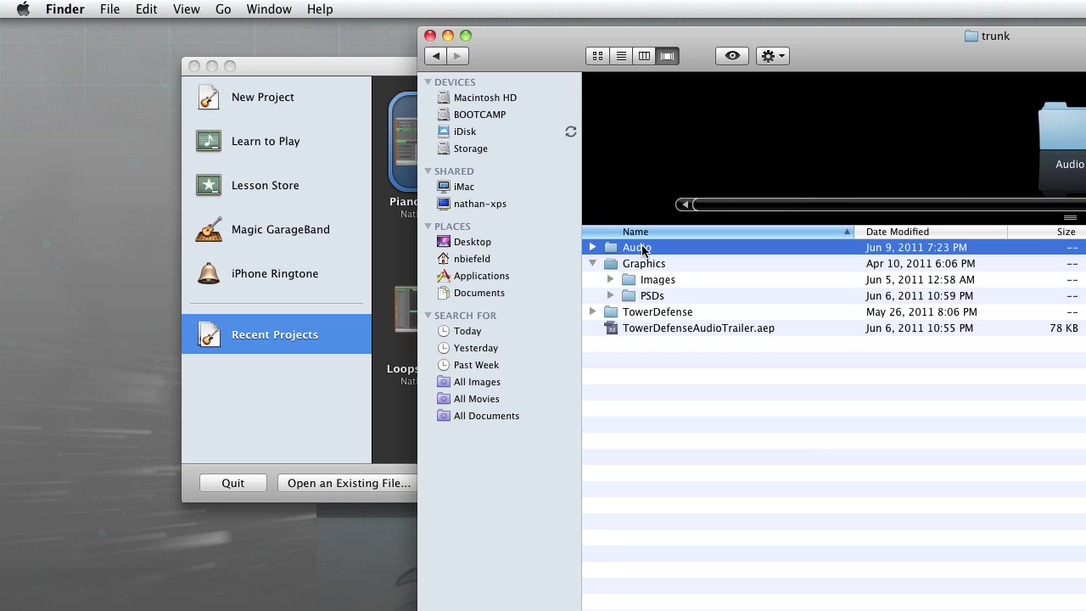
double_click(642, 246)
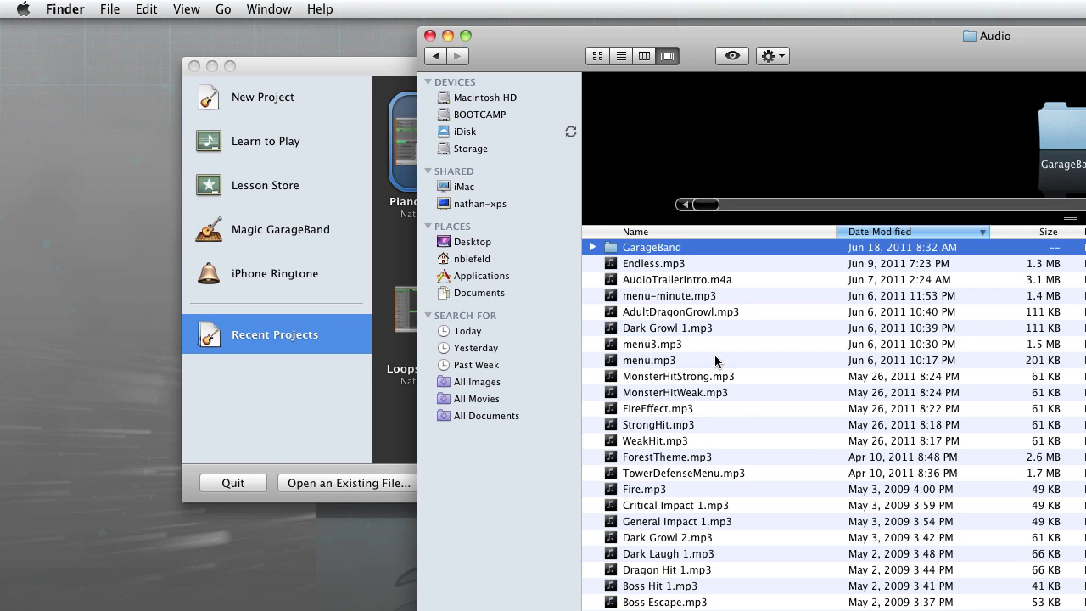
double_click(639, 247)
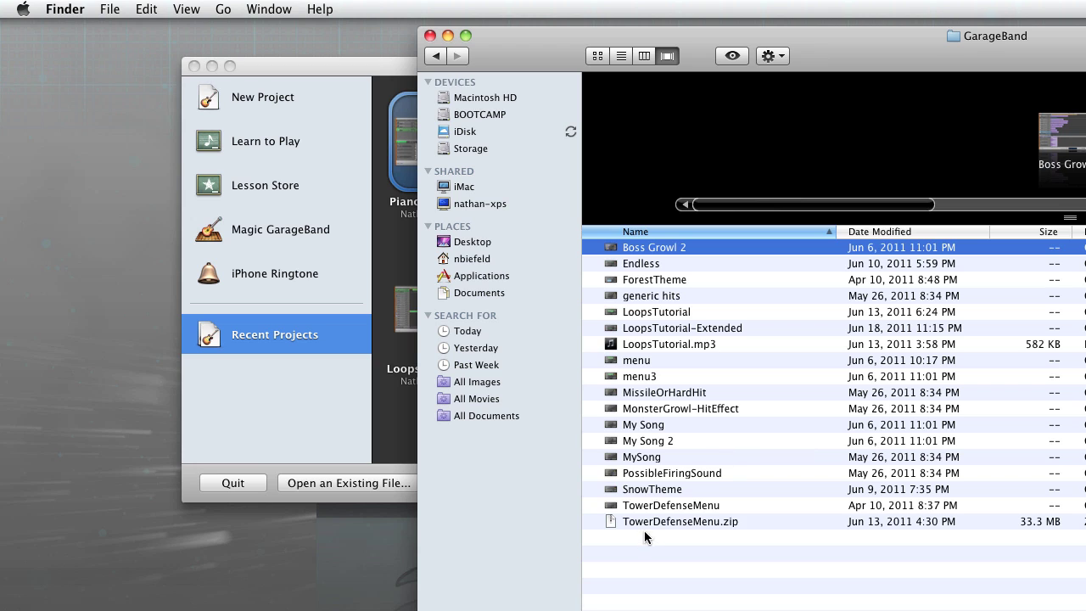
Preview the PossibleFiringSound and generic hits projects, then select Boss Growl 2
left_click(653, 473)
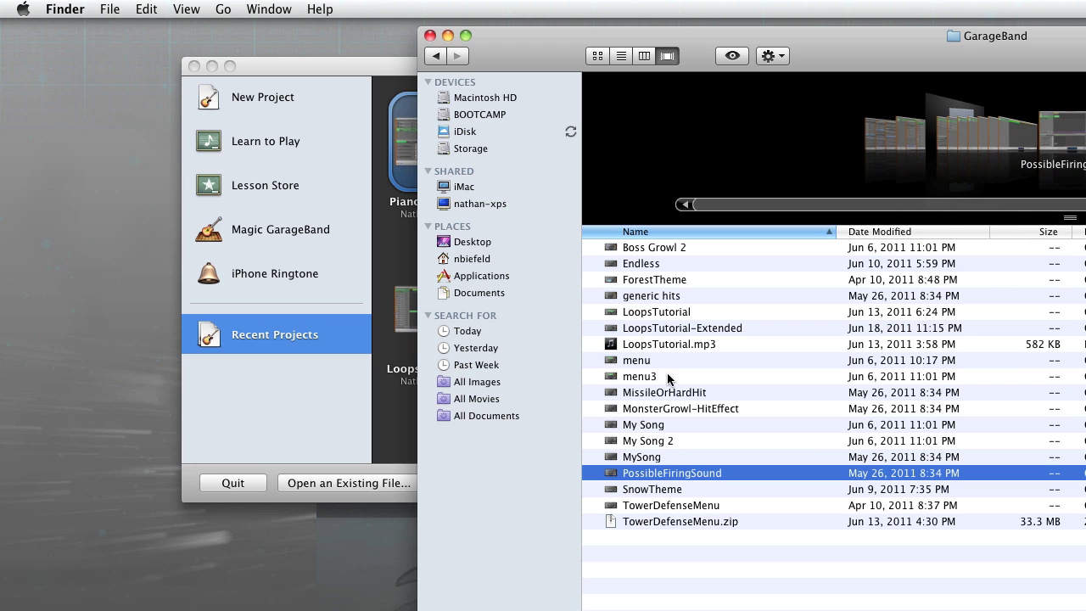
left_click(651, 295)
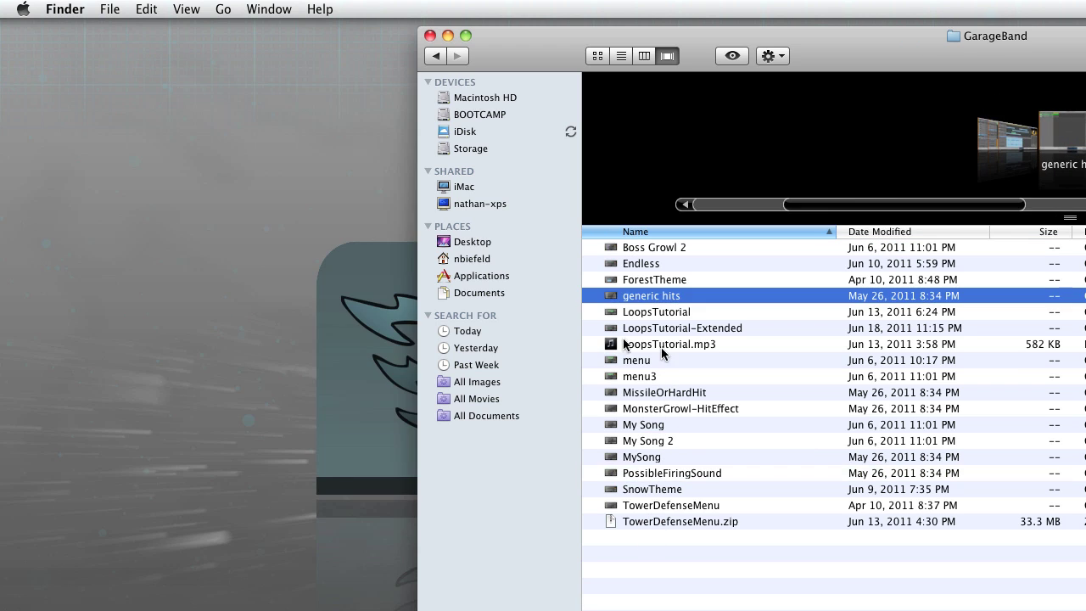
left_click(669, 247)
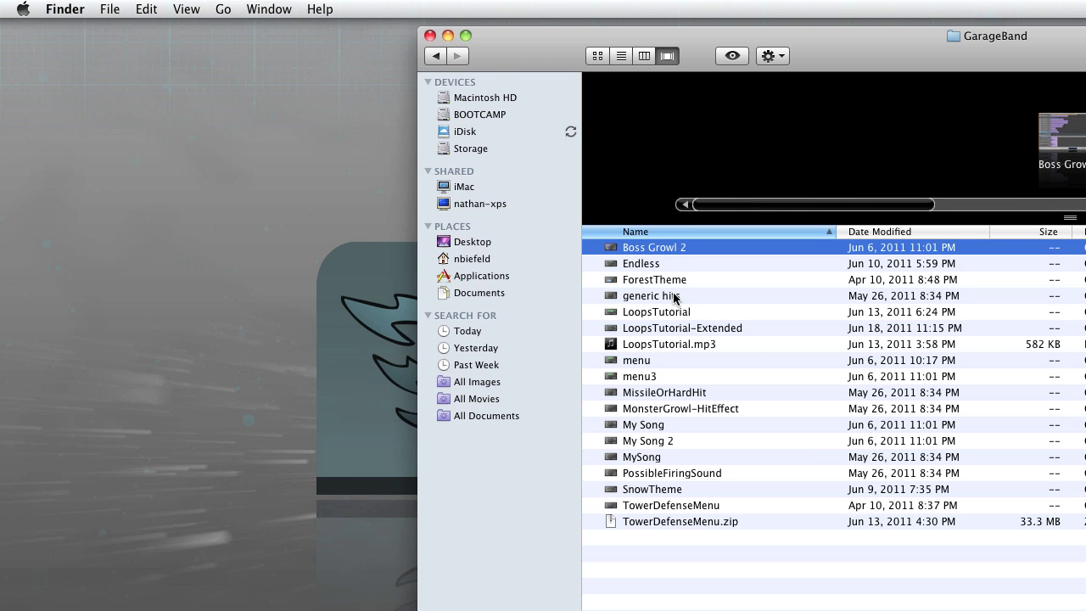
Open the Boss Growl 2 project and move its window to the screen's left edge
double_click(660, 247)
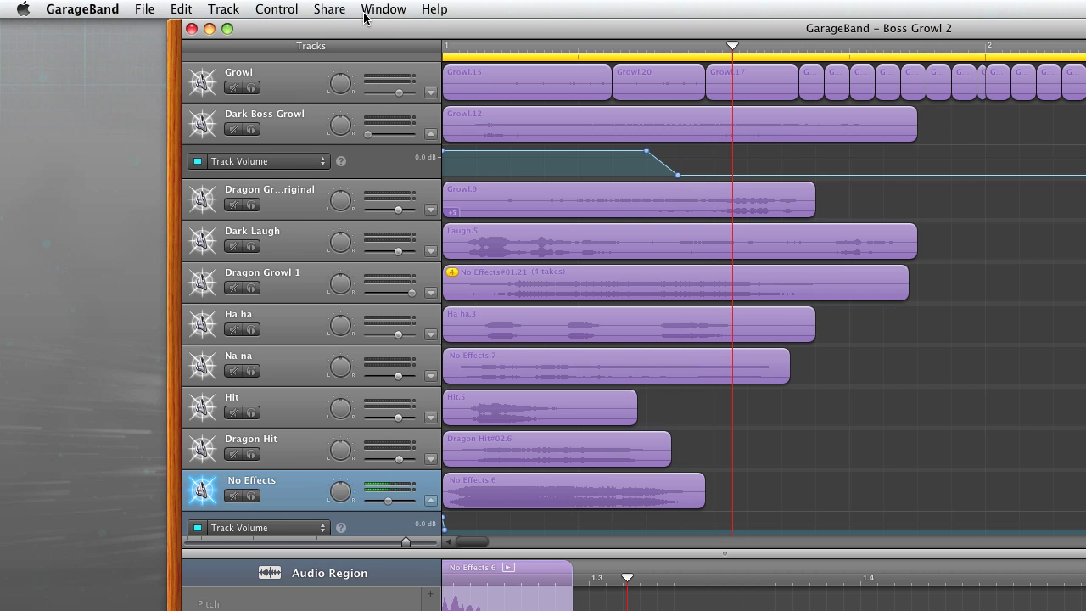
left_click_drag(363, 26, 201, 17)
scroll(321, 429, "down", 2)
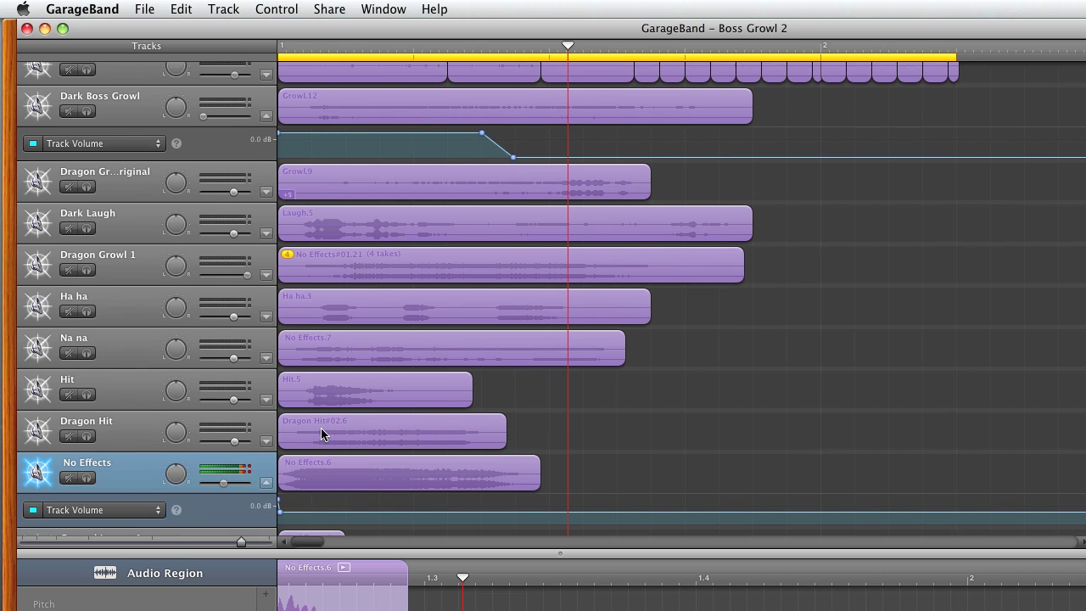
scroll(321, 427, "up", 2)
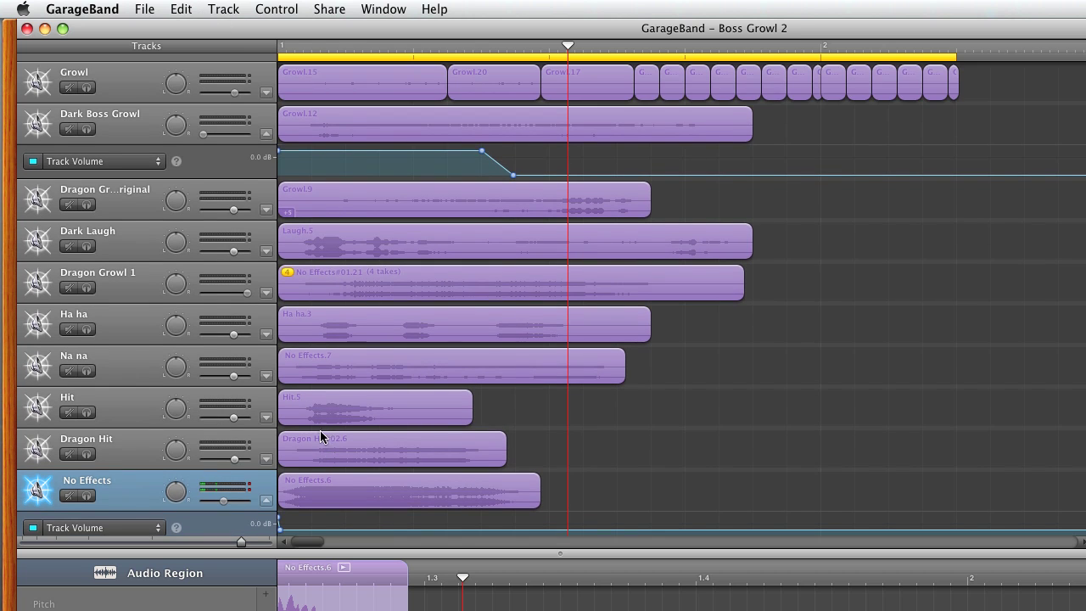
scroll(321, 428, "down", 5)
scroll(320, 433, "up", 4)
scroll(319, 437, "up", 1)
Solo the Growl track, play it from the start, and open Track Info
left_click(69, 89)
left_click(72, 91)
left_click(85, 89)
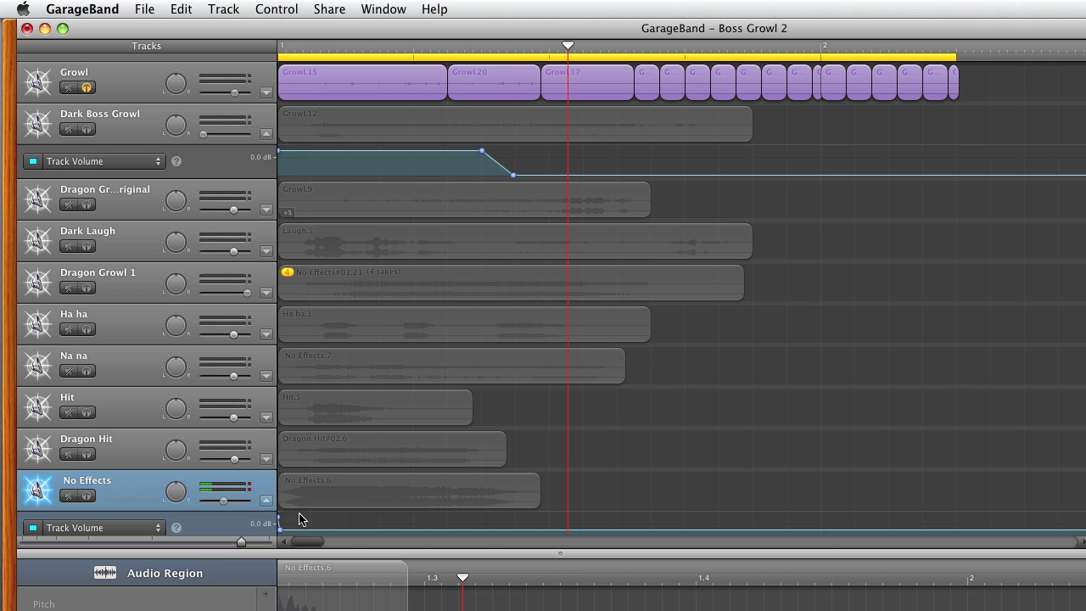
key("Return")
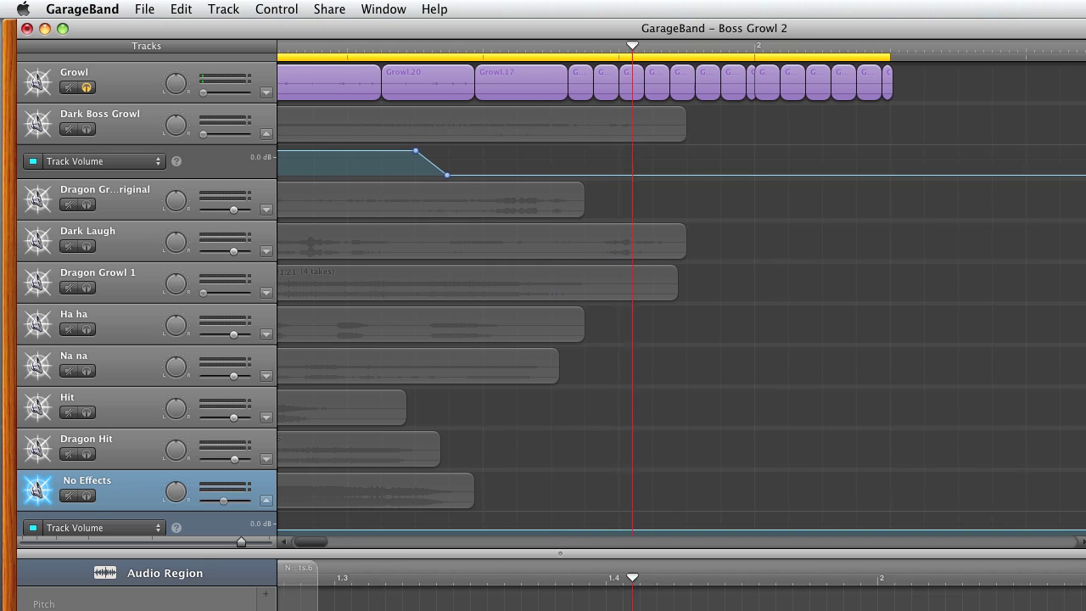
key("Return")
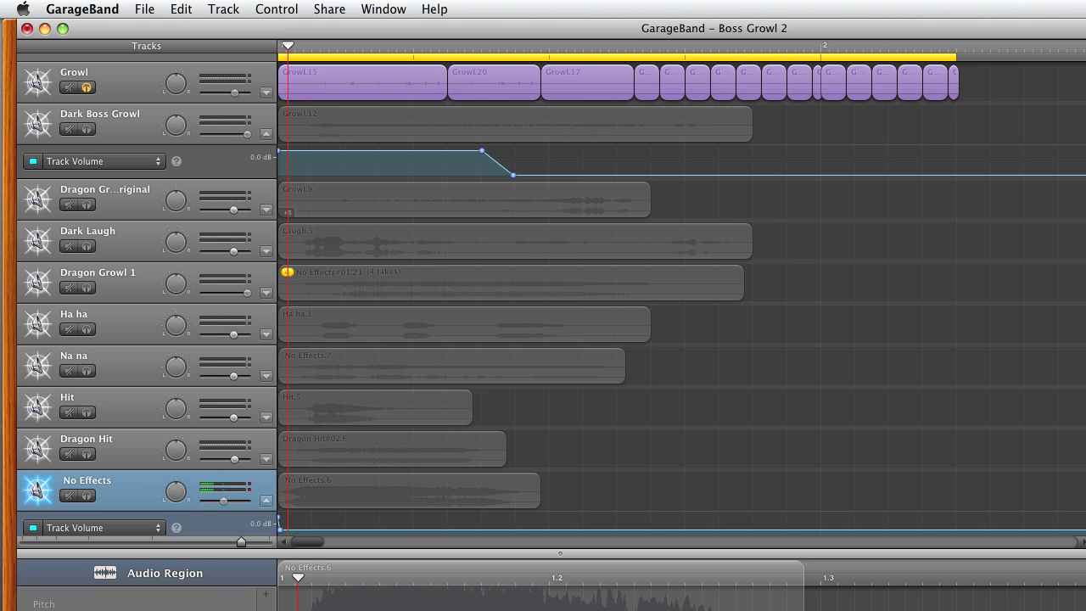
key("super+i")
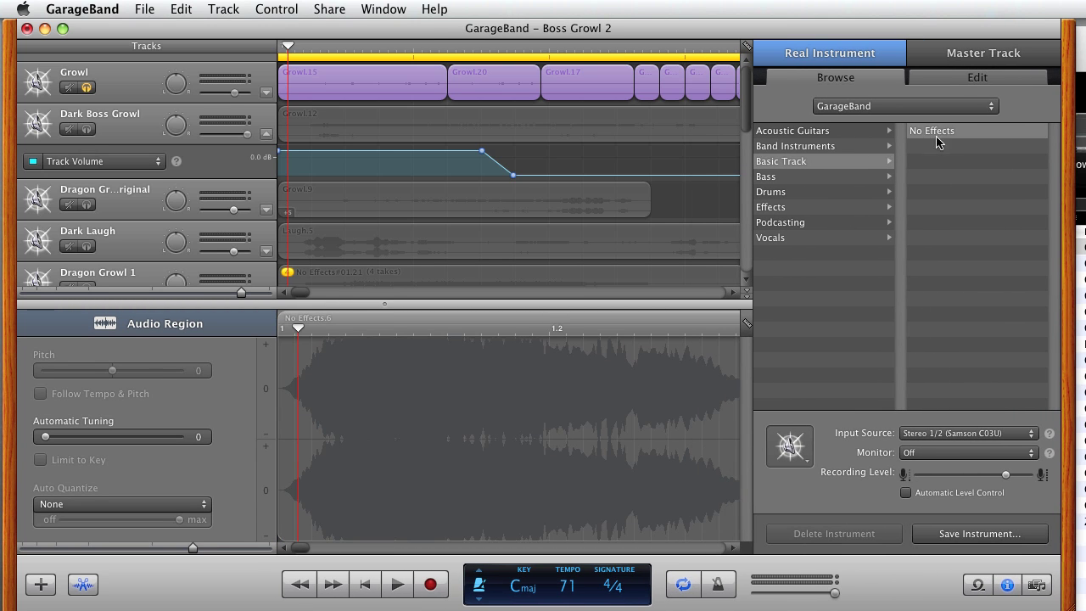
Show Growl's Bass Amp, AUPitch and Vocal Transformer effects, then unsolo Growl
left_click(961, 84)
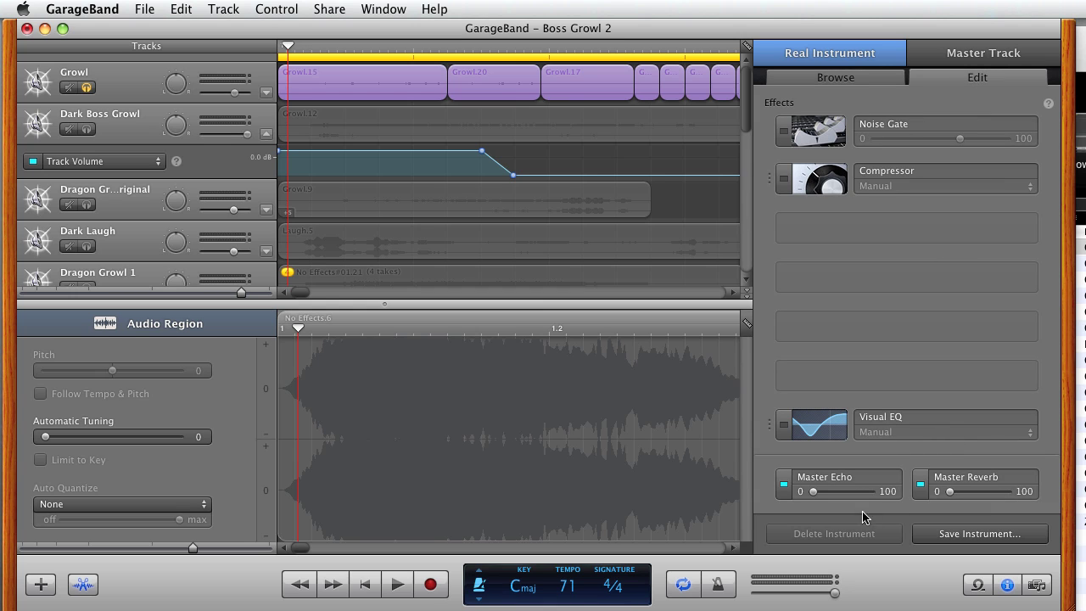
left_click(111, 80)
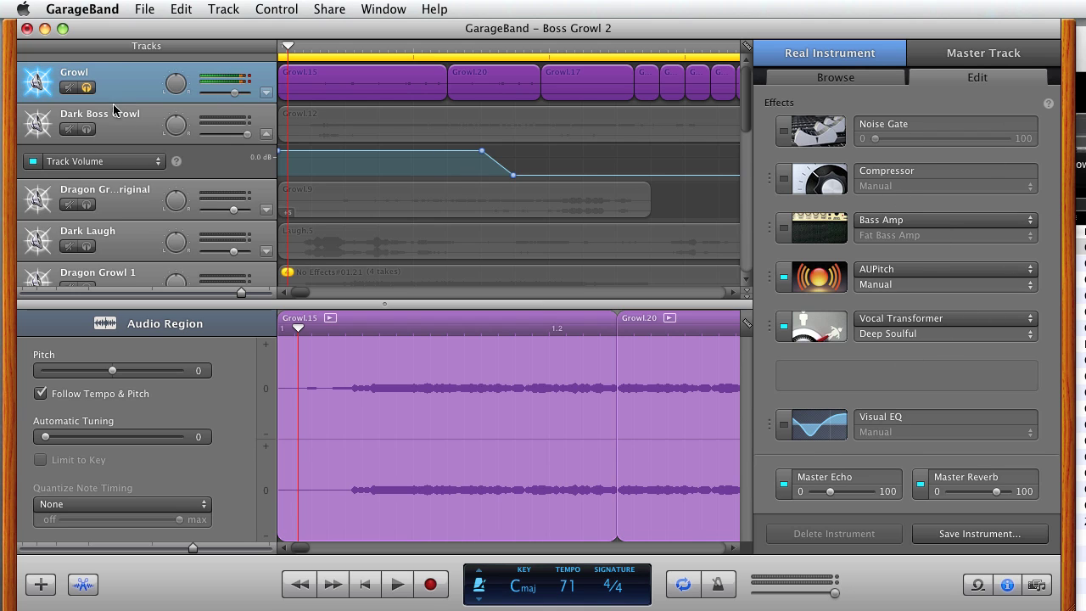
left_click(87, 88)
Solo the Dragon Growl original track and play it from the start
scroll(98, 147, "down", 4)
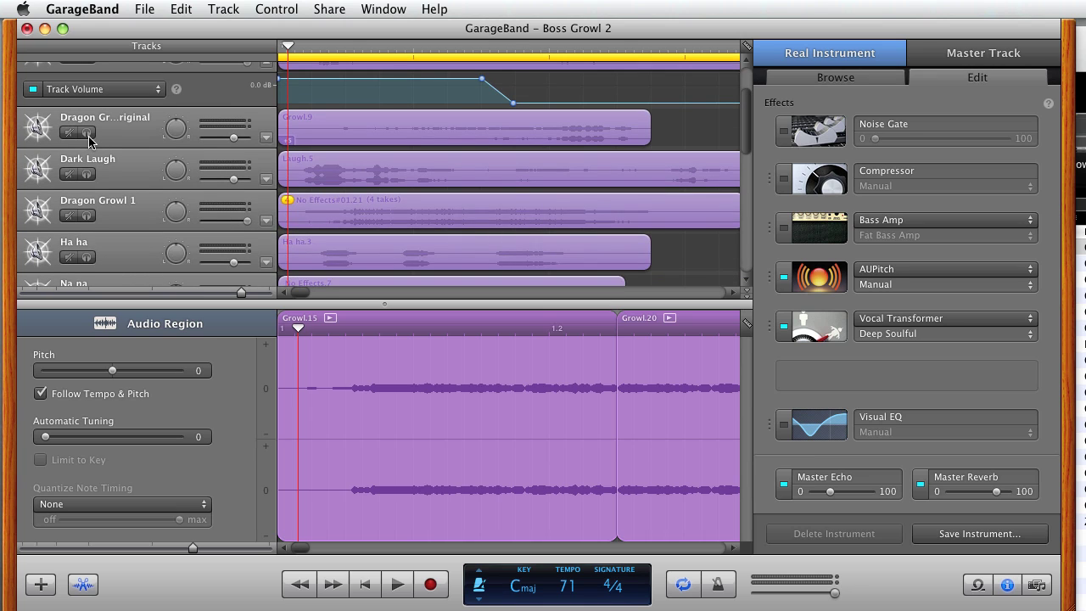
left_click(87, 133)
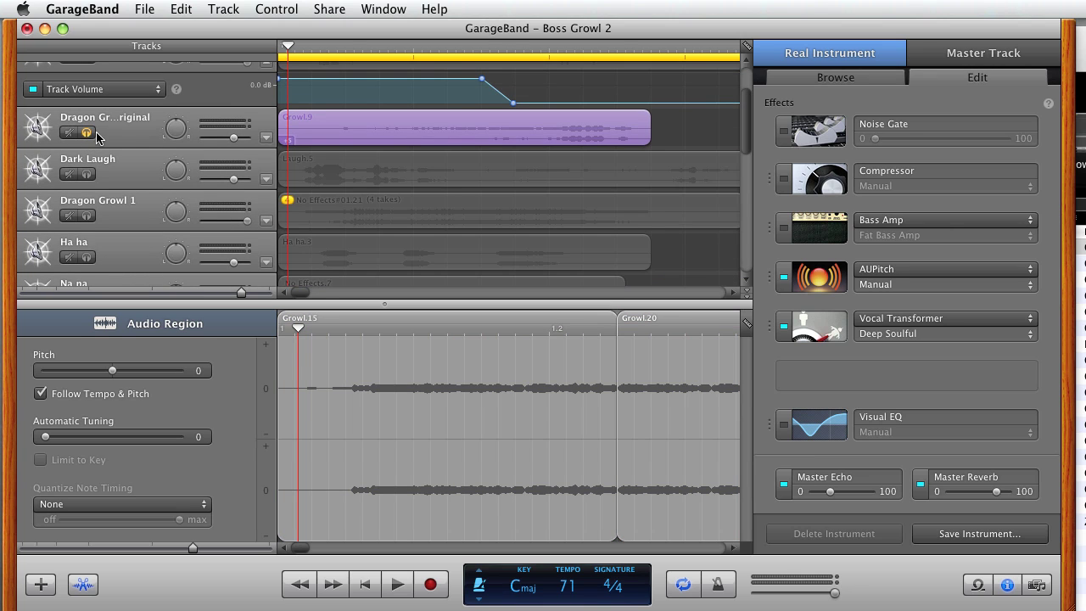
left_click(366, 583)
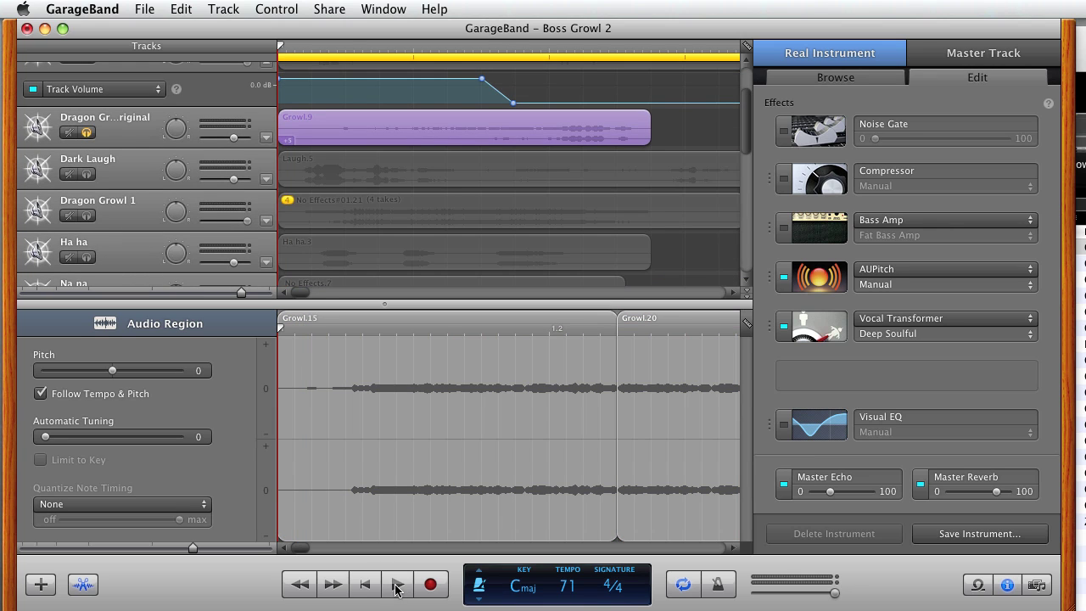
left_click(397, 585)
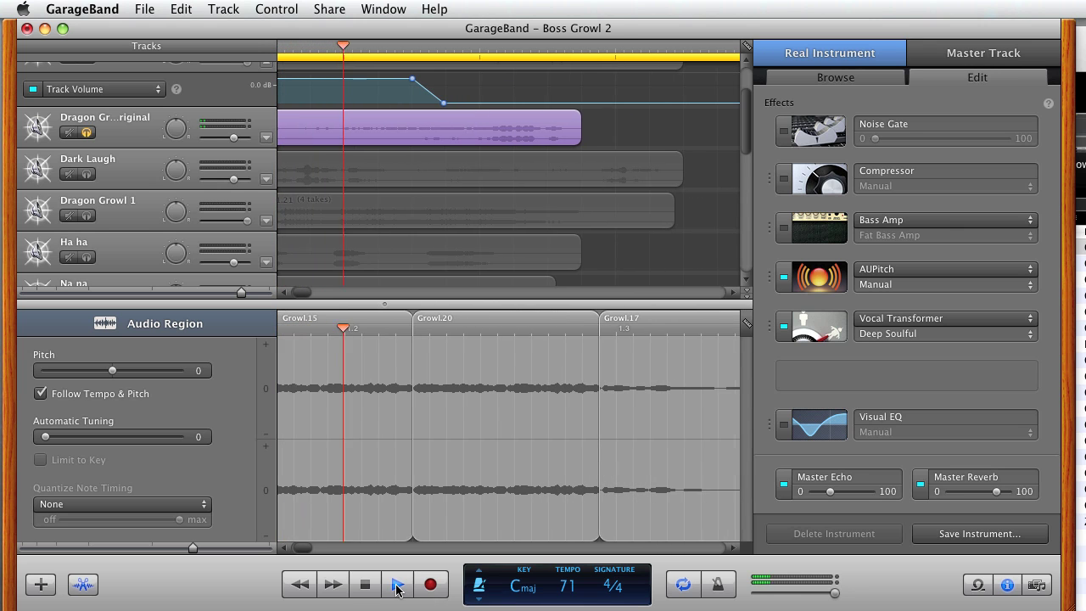
left_click(397, 586)
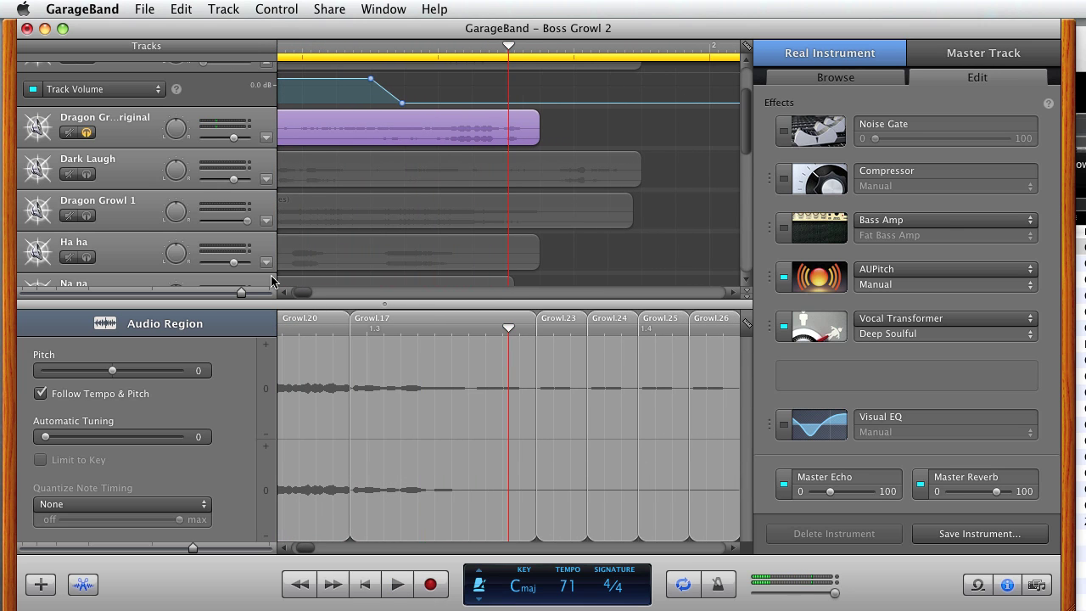
Clear the solo, then solo the Dark Laugh track and play it from the start
key("super+a")
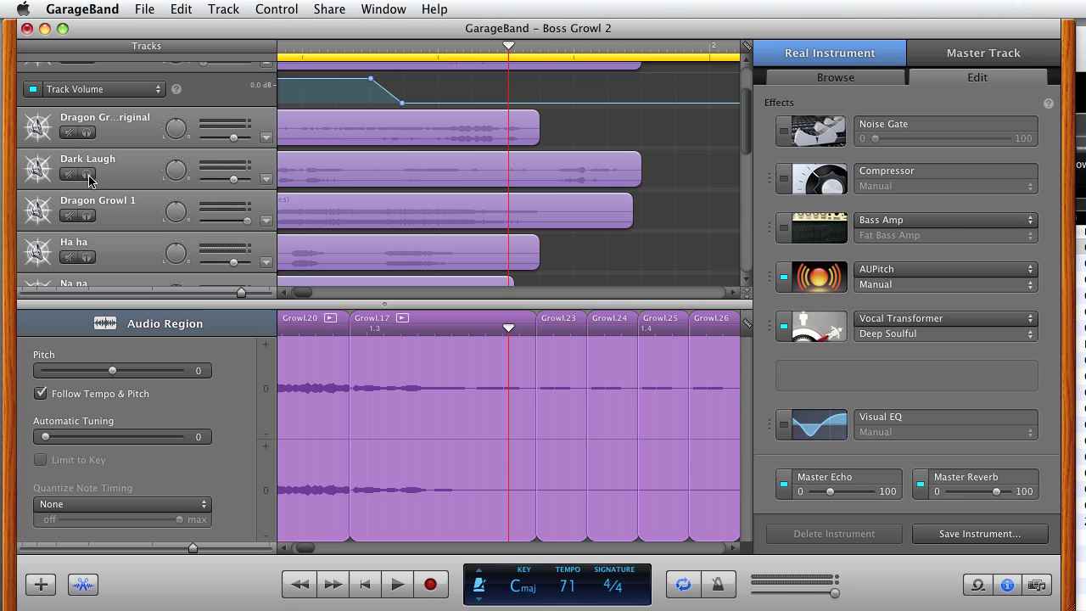
left_click(88, 174)
left_click(365, 584)
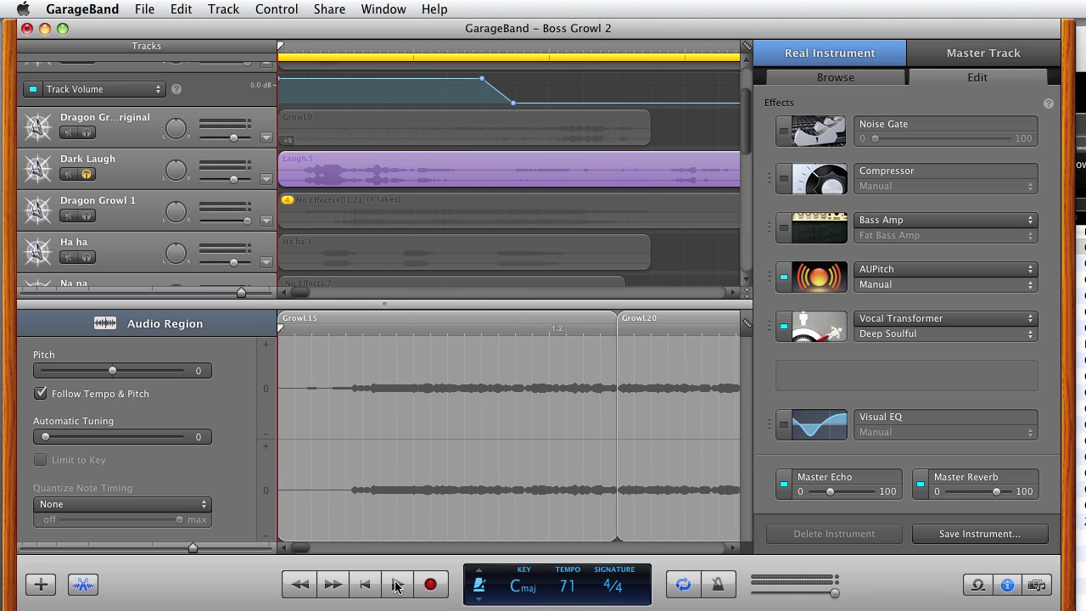
left_click(396, 586)
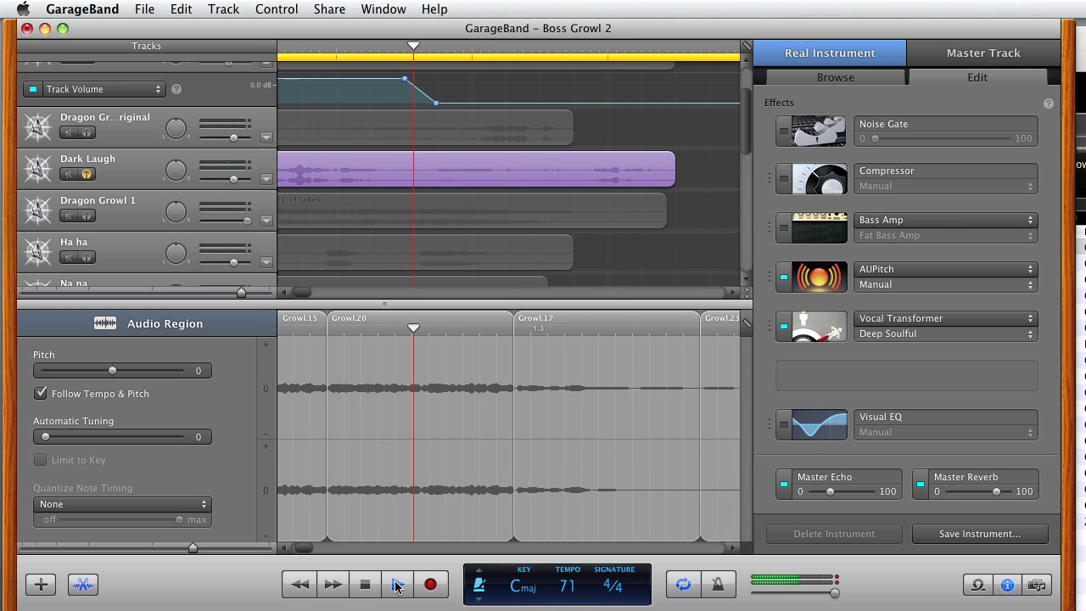
left_click(396, 585)
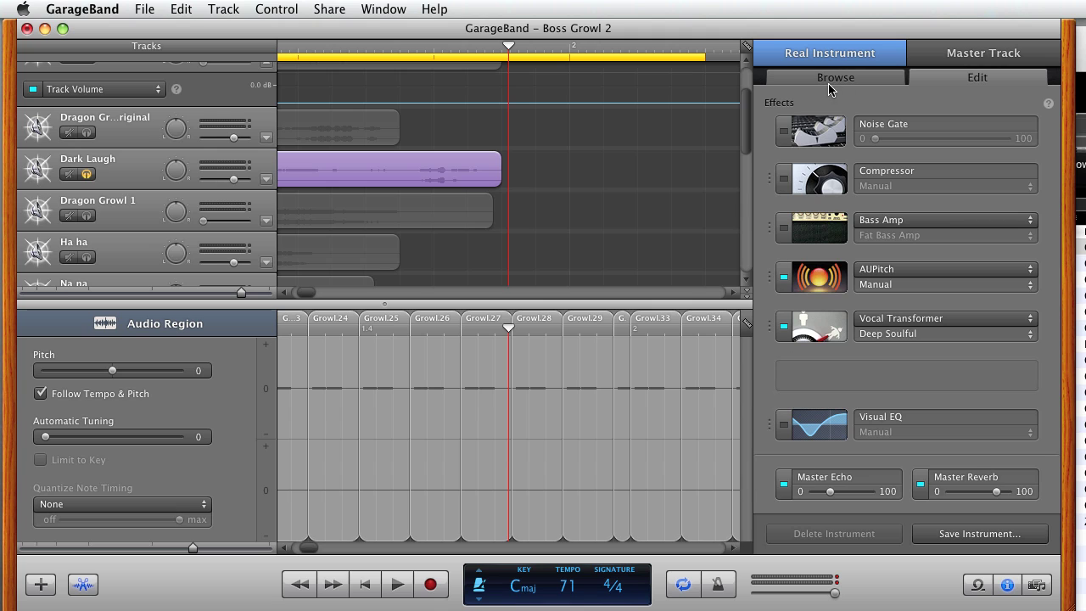
left_click(383, 165)
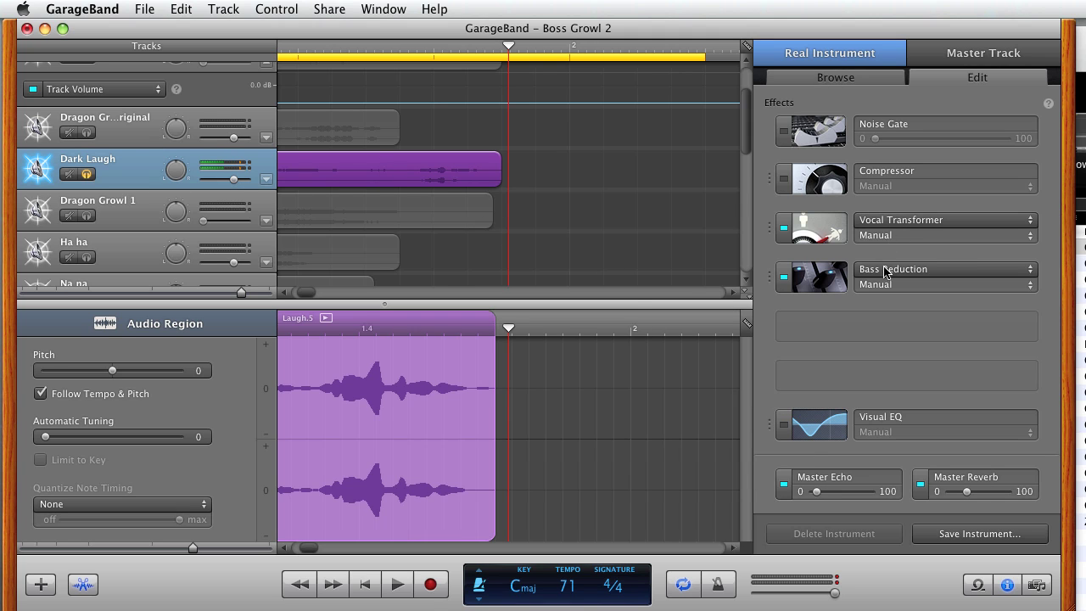
left_click(814, 234)
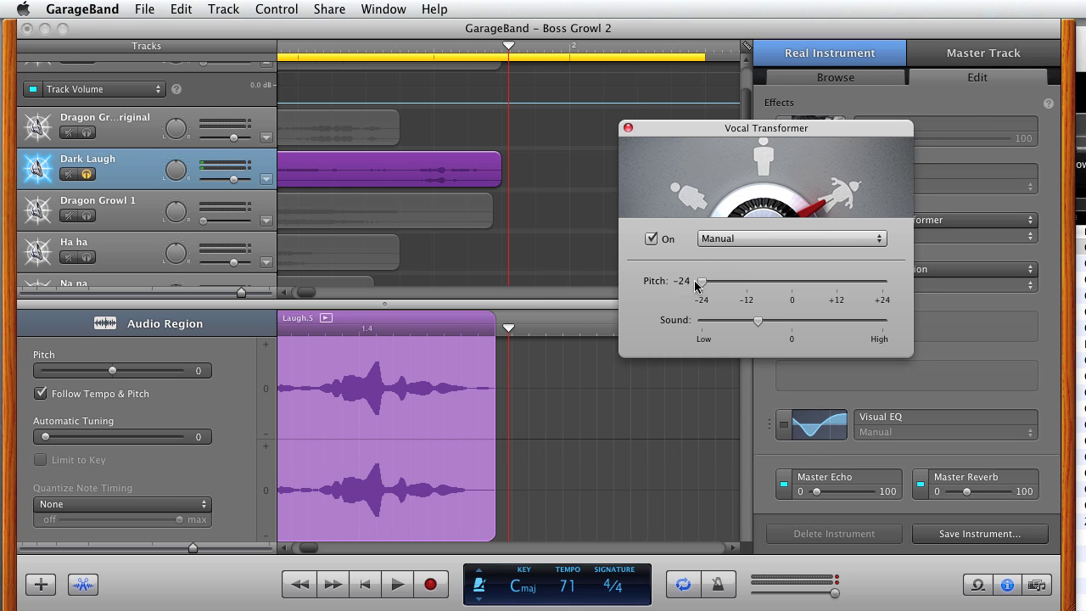
left_click(628, 129)
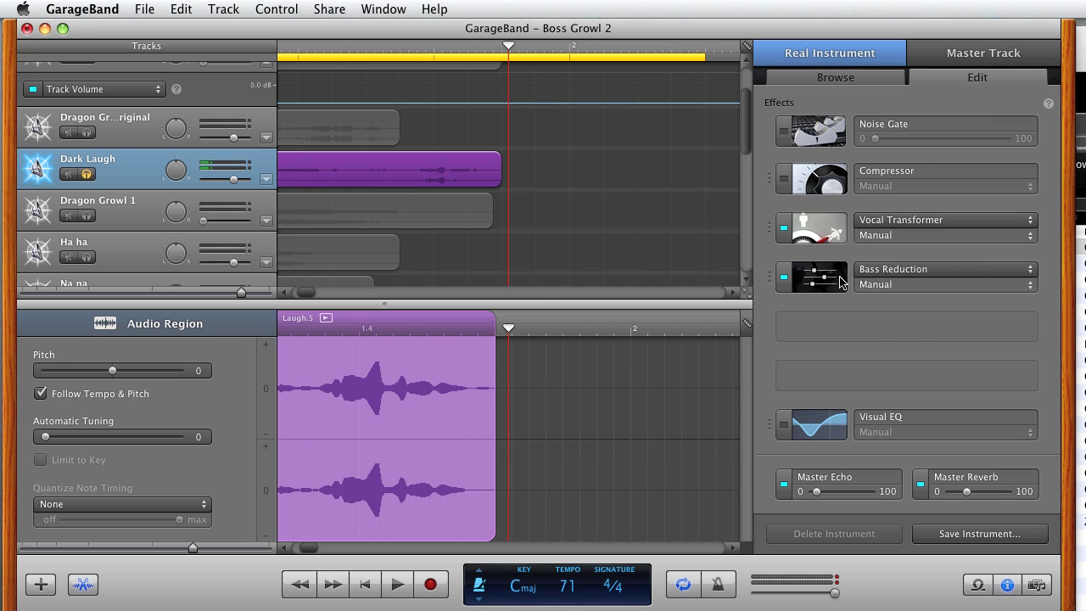
left_click(820, 285)
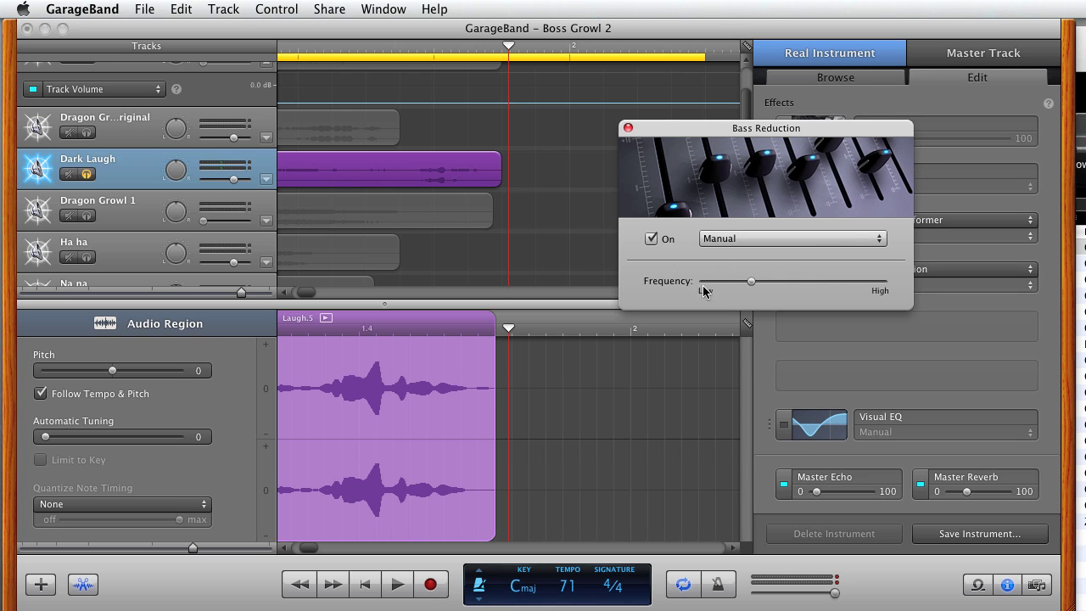
left_click(628, 128)
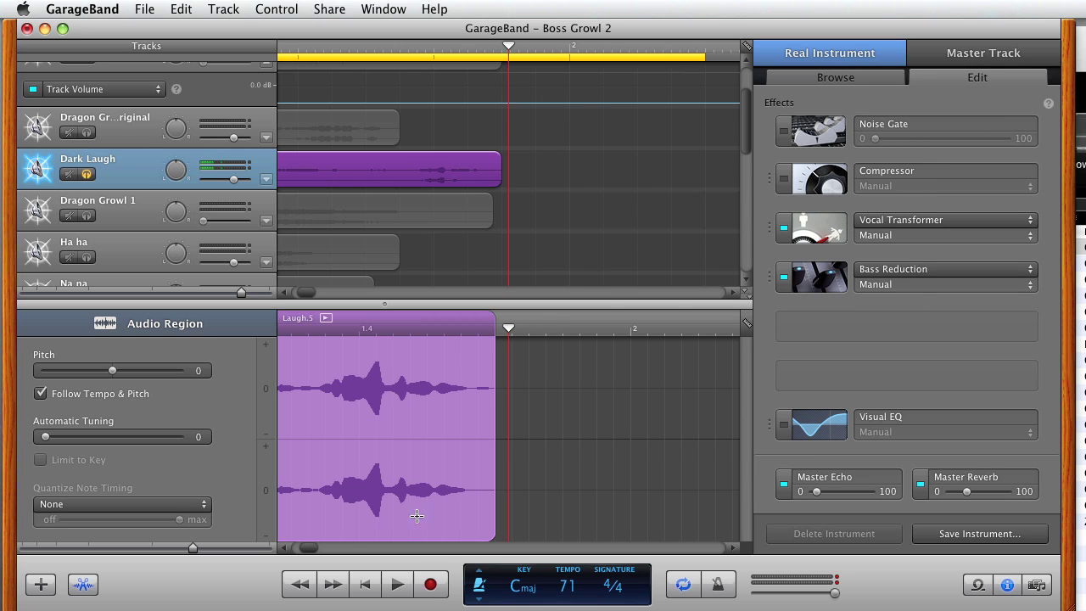
left_click_drag(320, 548, 298, 548)
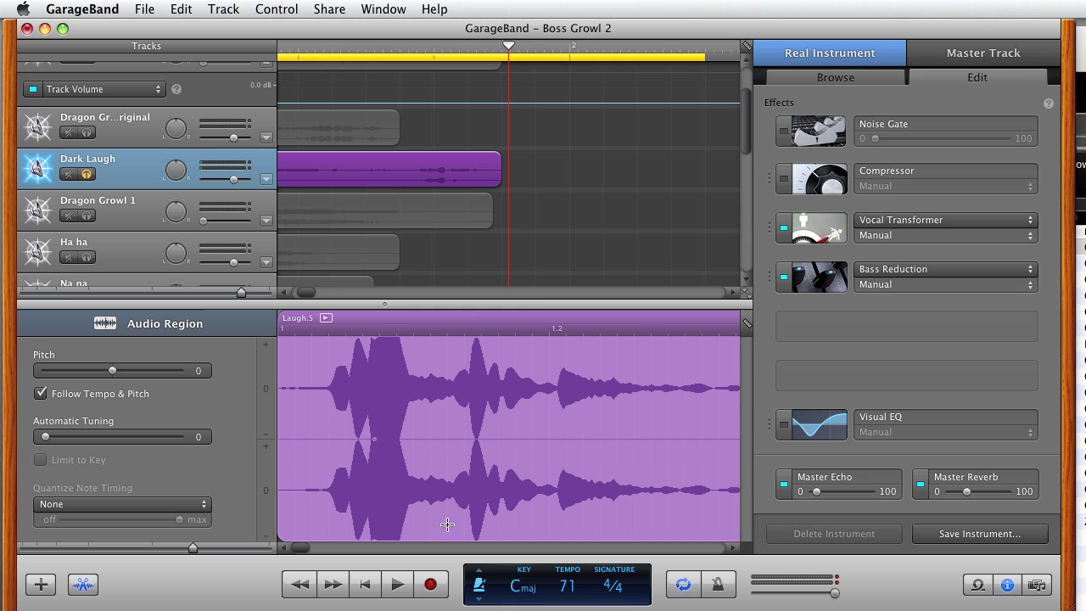
Unsolo Dark Laugh, then solo and play the General Impact 2 track
left_click(284, 299)
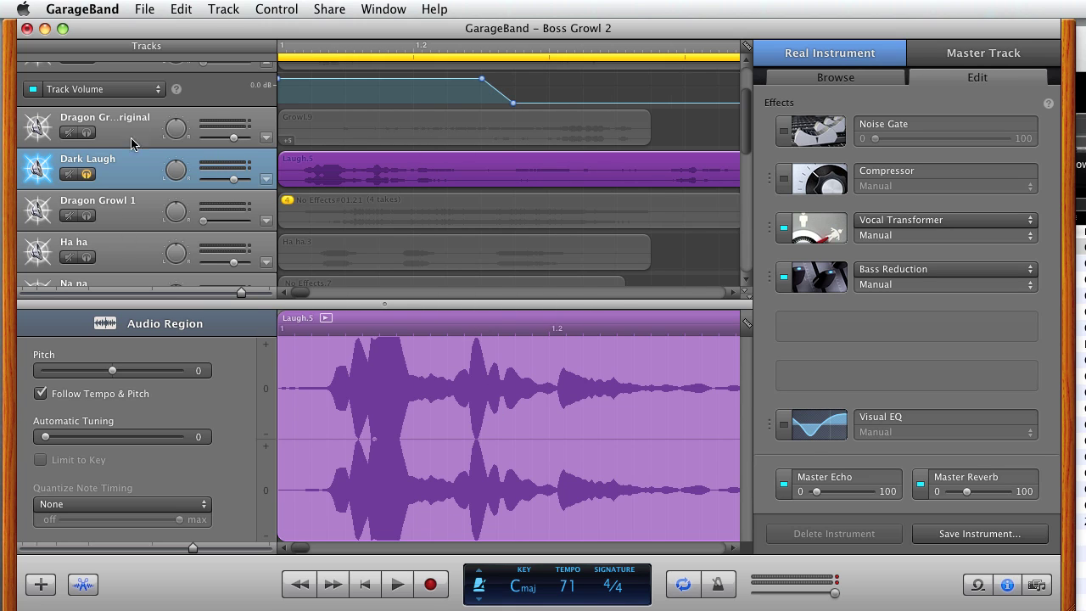
left_click(87, 175)
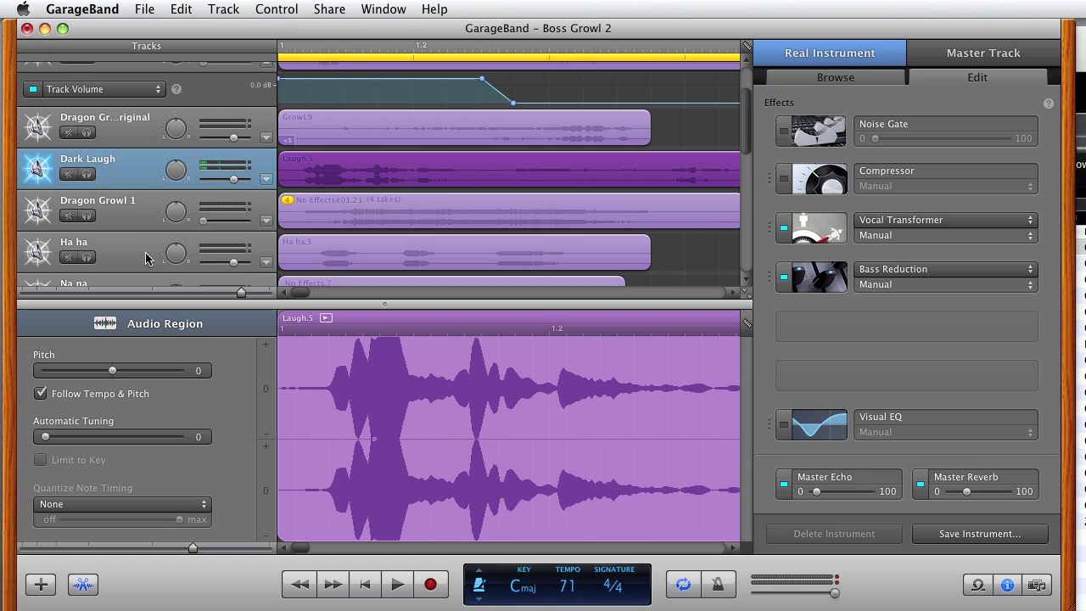
scroll(162, 250, "down", 5)
scroll(157, 253, "down", 5)
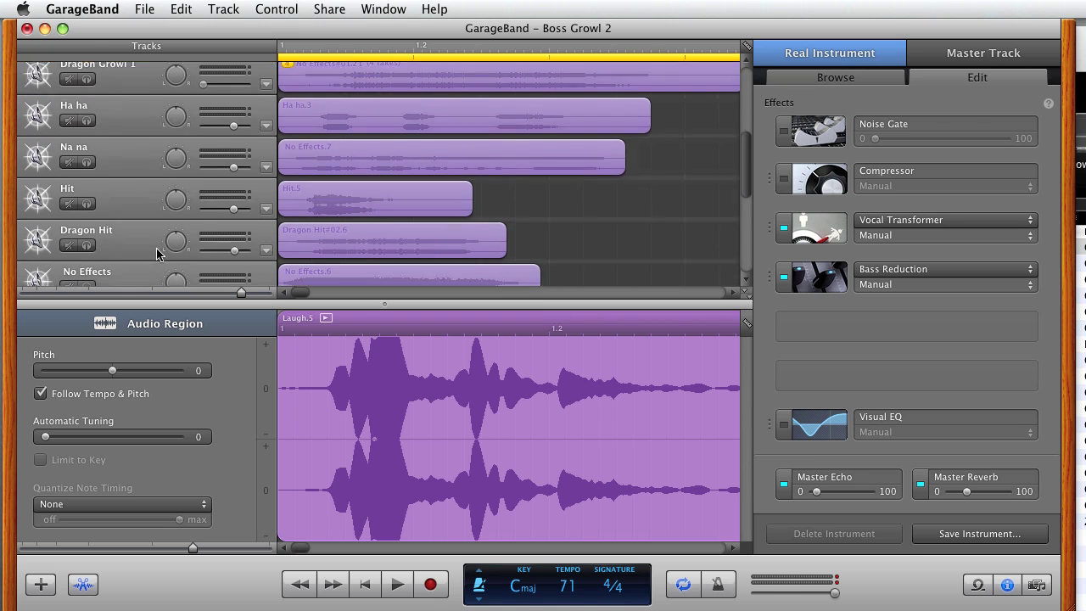
scroll(157, 250, "down", 5)
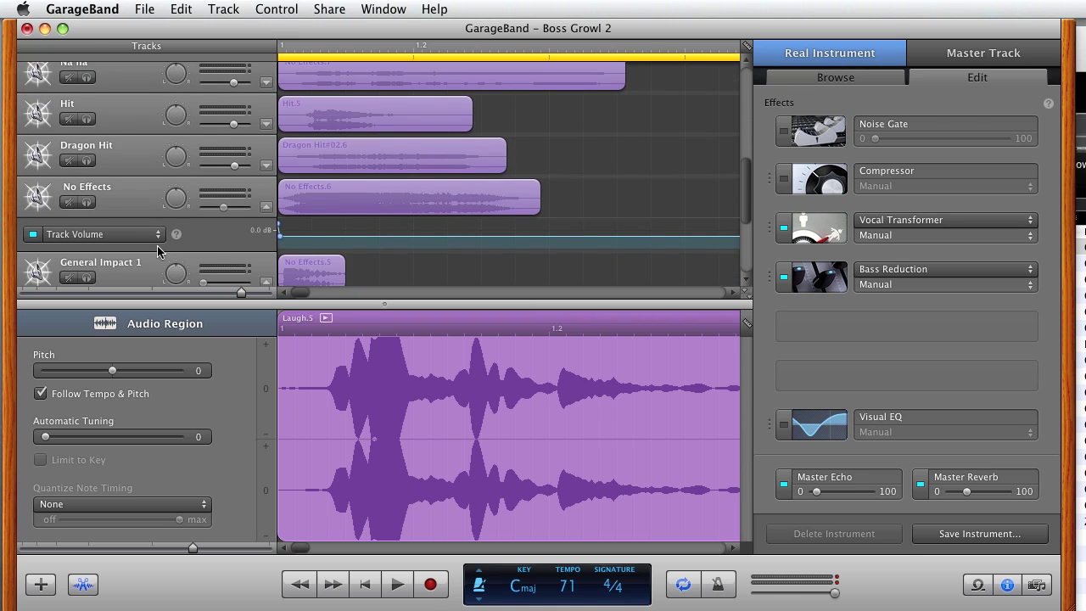
scroll(157, 250, "up", 1)
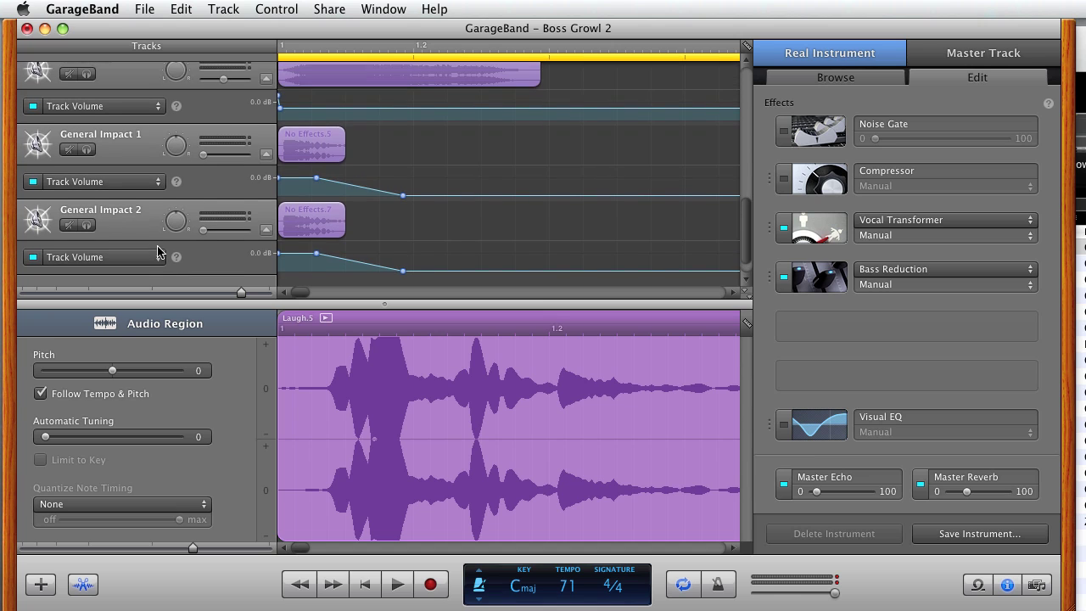
left_click(87, 225)
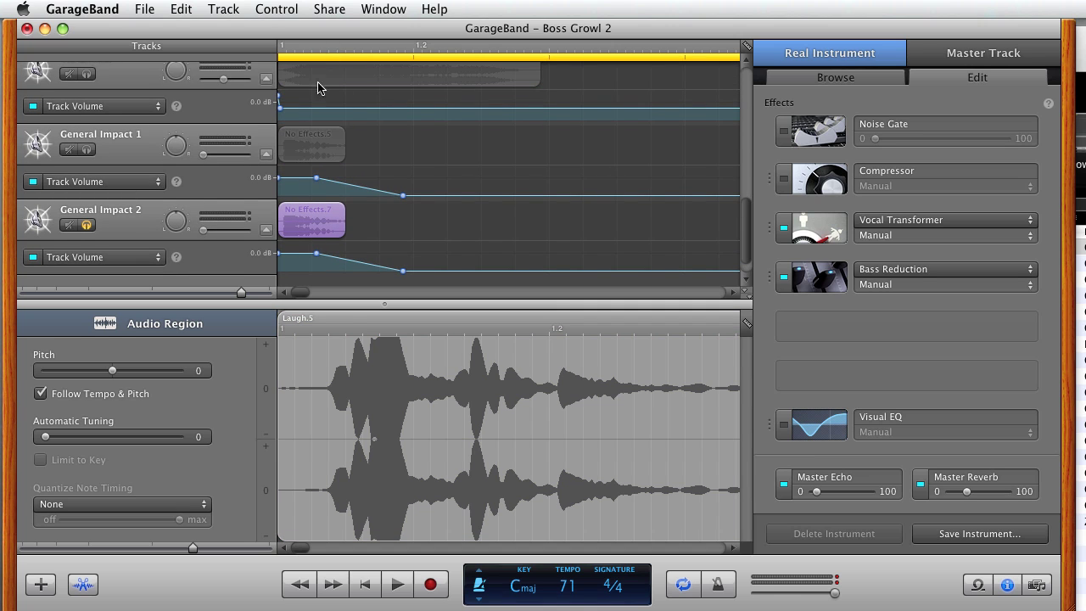
left_click(397, 585)
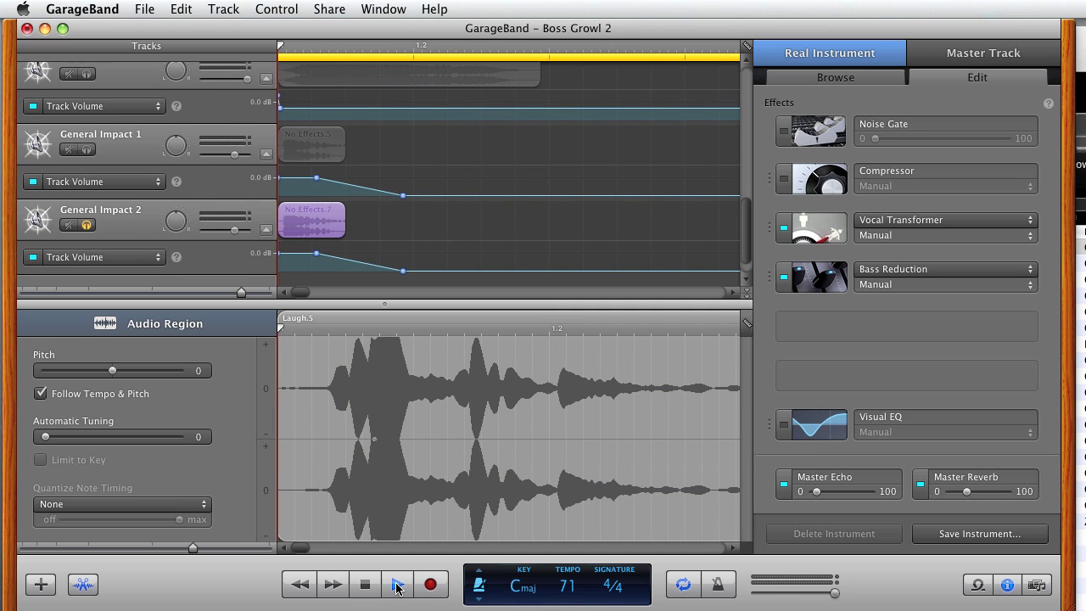
left_click(397, 584)
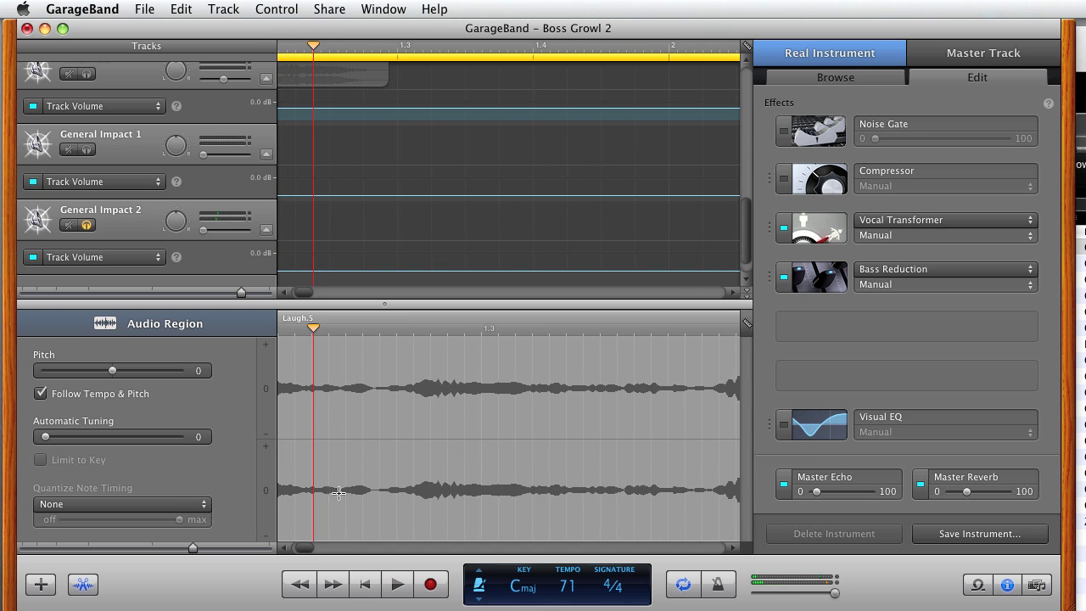
Unsolo General Impact 2, solo and play General Impact 1, and select it to show its effects
left_click_drag(302, 549, 274, 547)
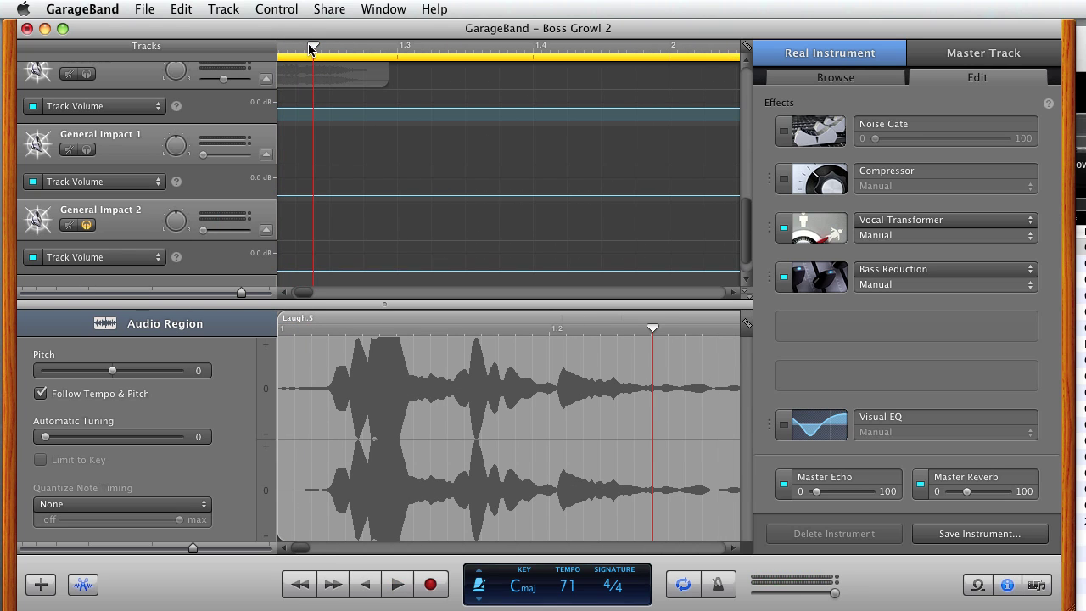
left_click_drag(313, 45, 138, 59)
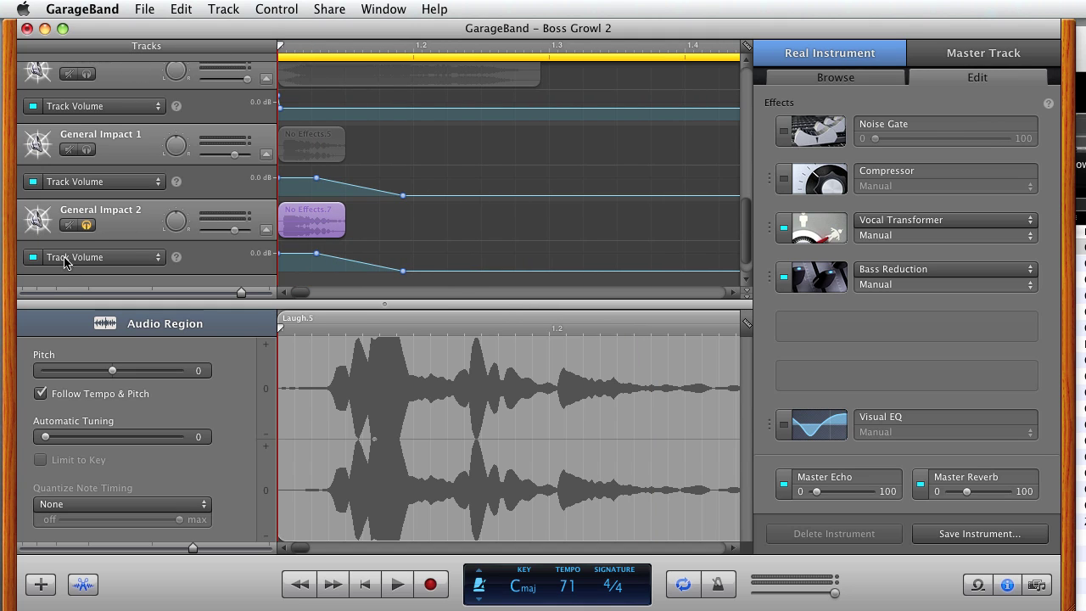
left_click(87, 226)
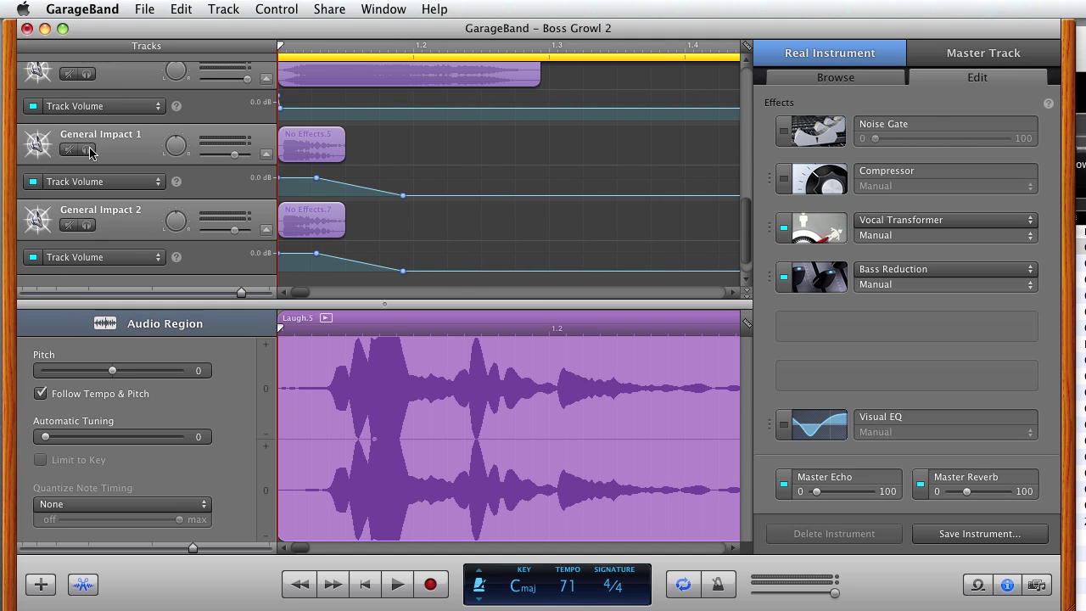
left_click(87, 150)
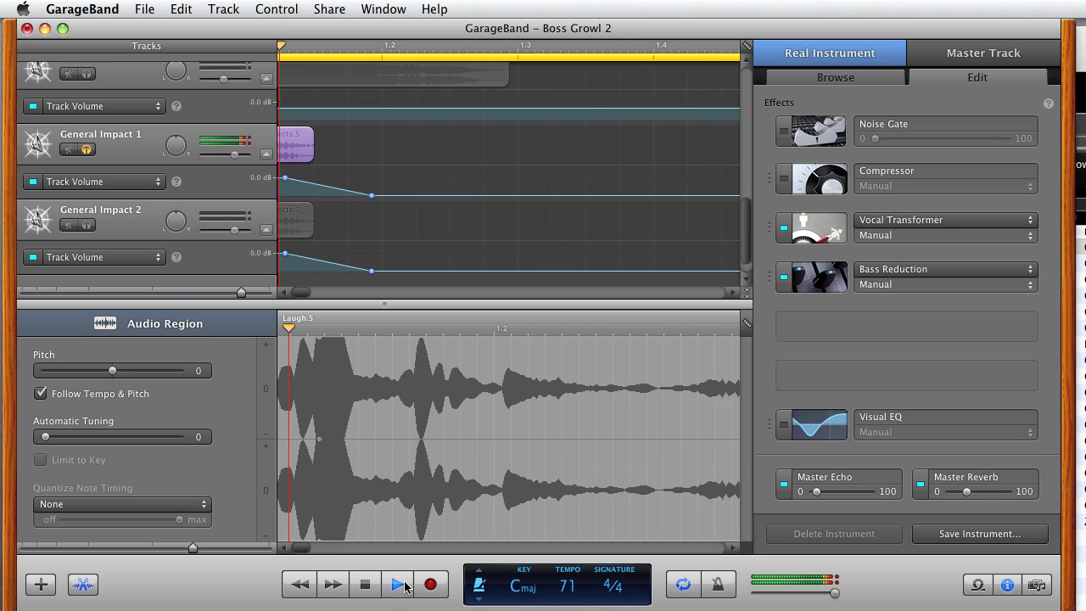
key("space")
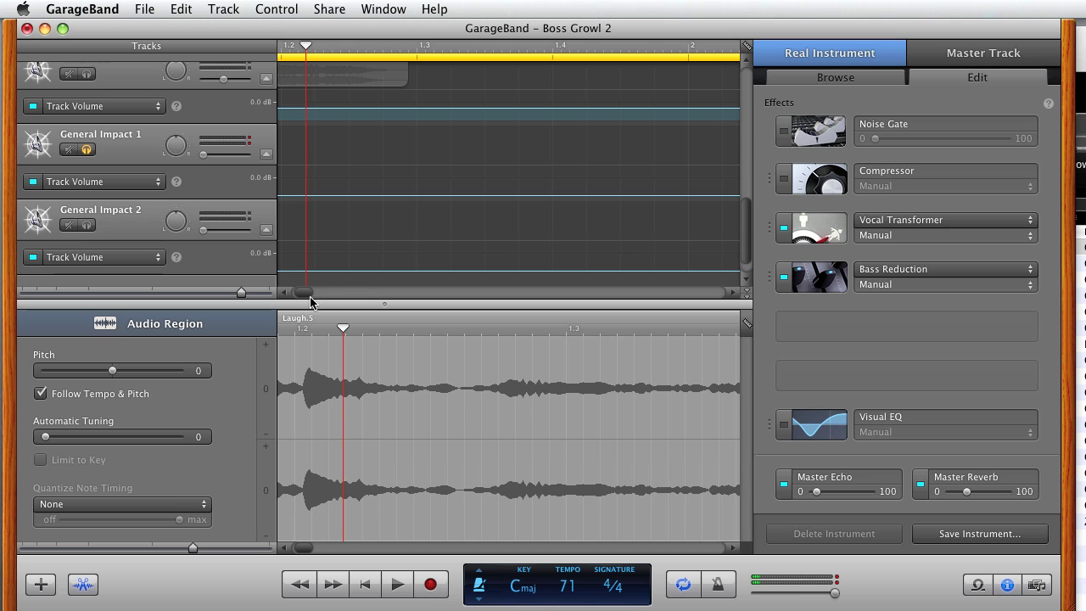
left_click_drag(311, 294, 297, 299)
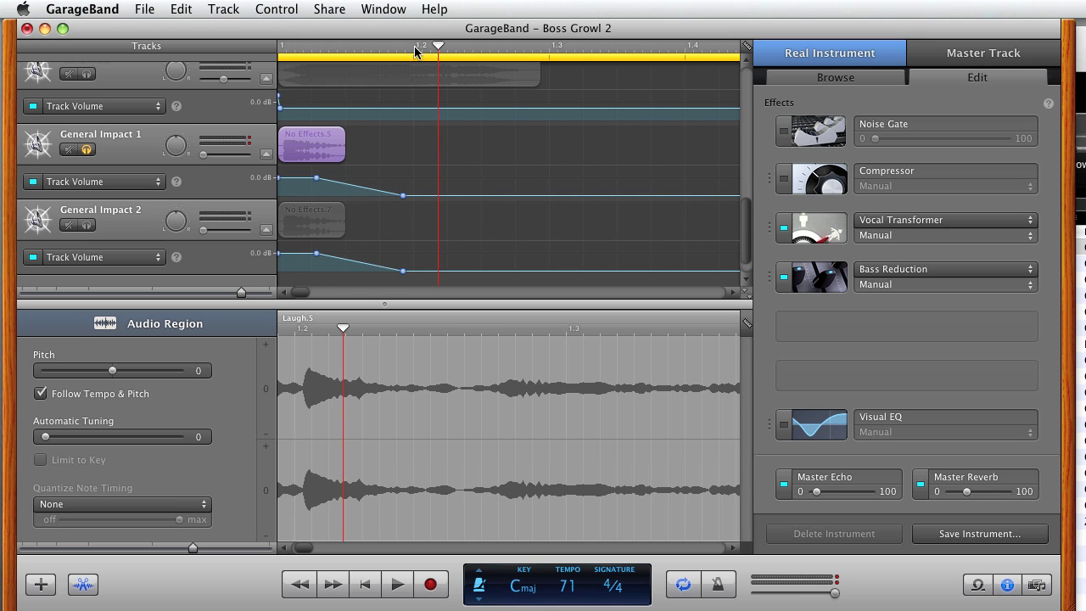
left_click(329, 47)
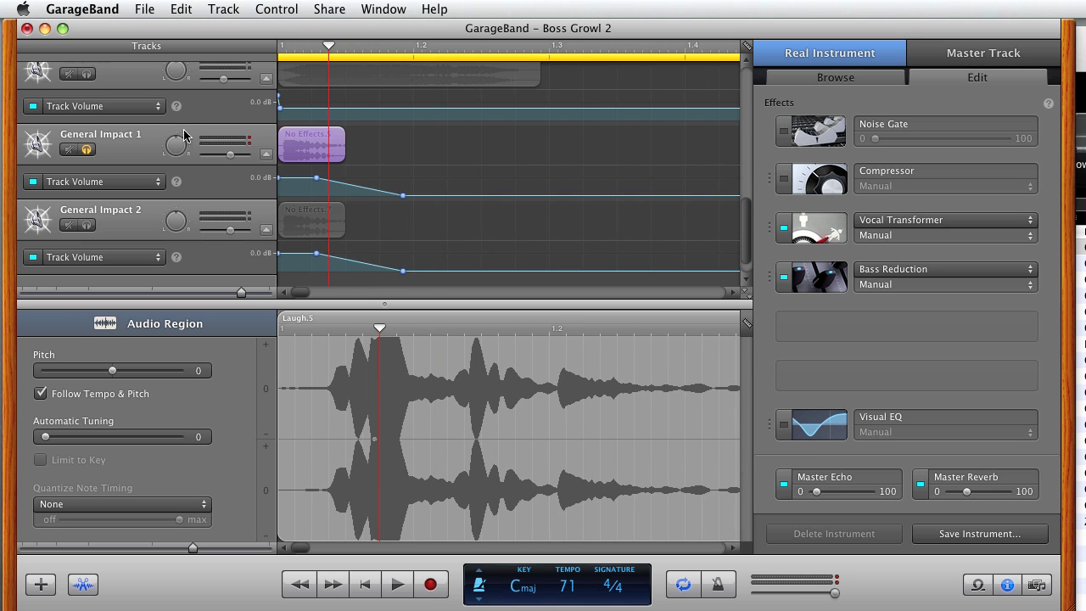
left_click(142, 149)
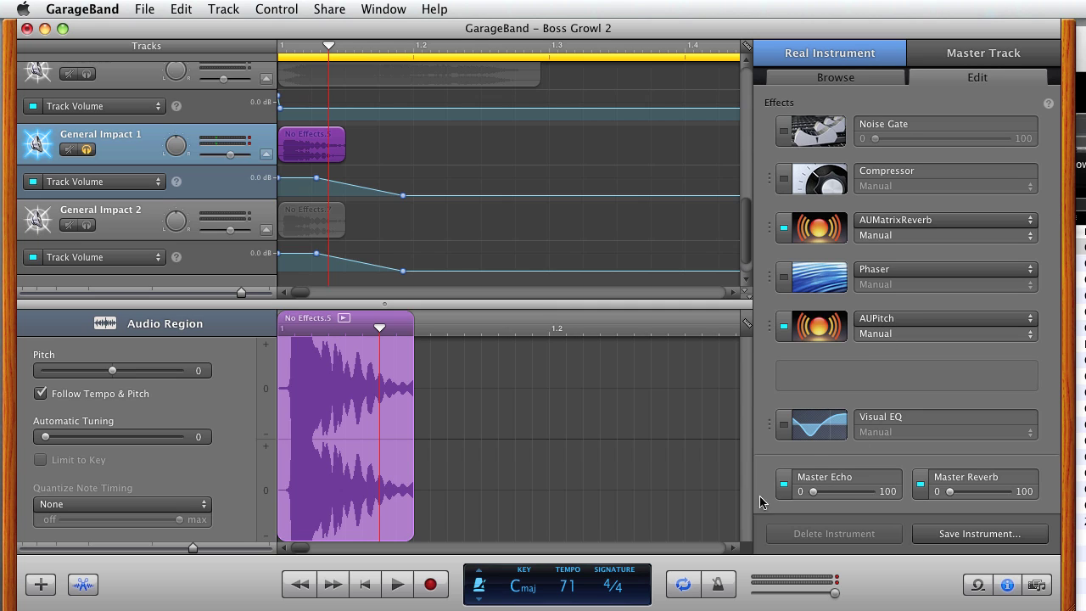
Play General Impact 1 with AUMatrixReverb, Master Echo and Master Reverb switched off
left_click(837, 436)
left_click(628, 128)
mouse_move(845, 286)
mouse_move(827, 321)
mouse_move(827, 222)
left_click(783, 227)
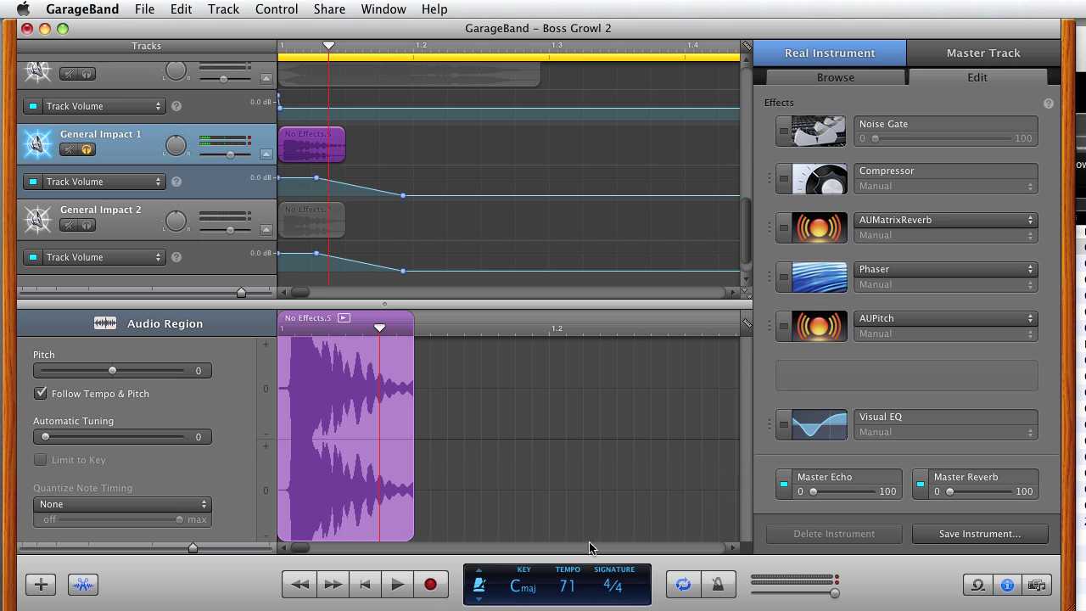
left_click(787, 484)
left_click(920, 485)
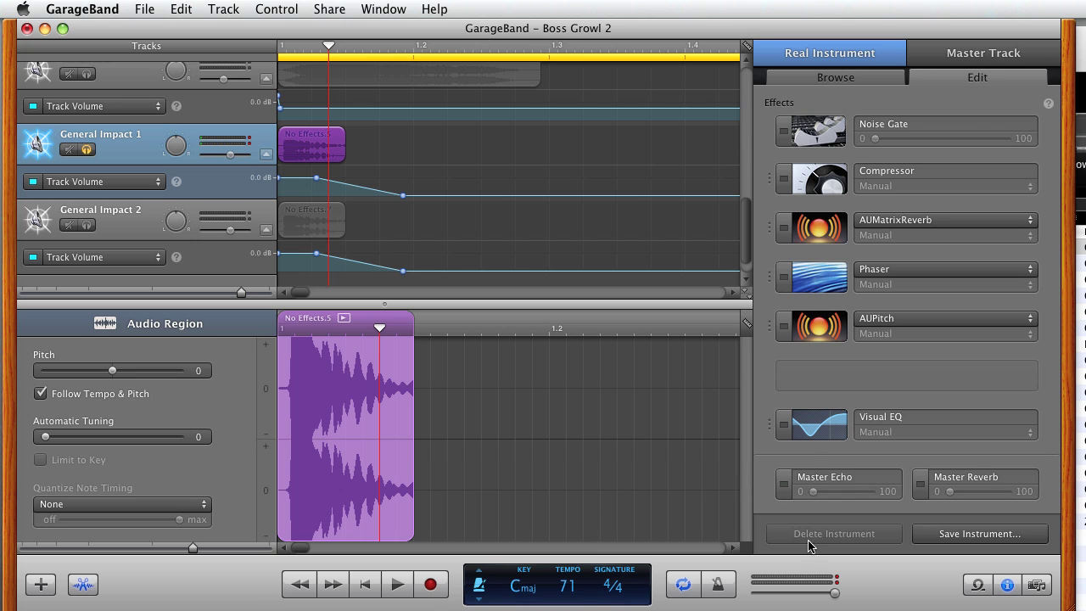
left_click(396, 585)
left_click(396, 585)
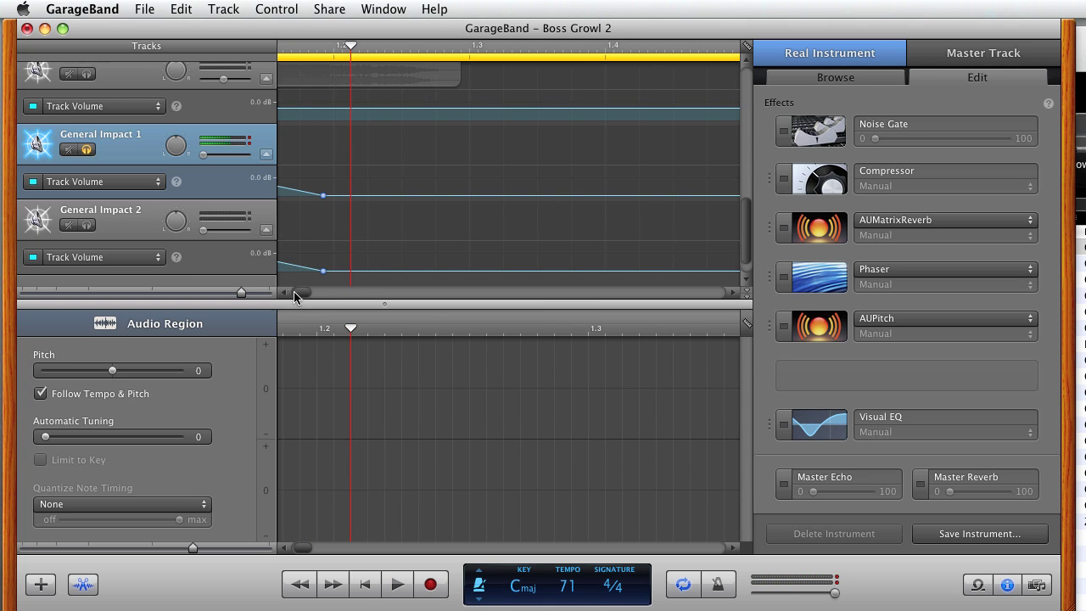
Re-enable AUPitch, then AUMatrixReverb, playing General Impact 1 from the start after each
left_click_drag(294, 292, 289, 292)
left_click(784, 325)
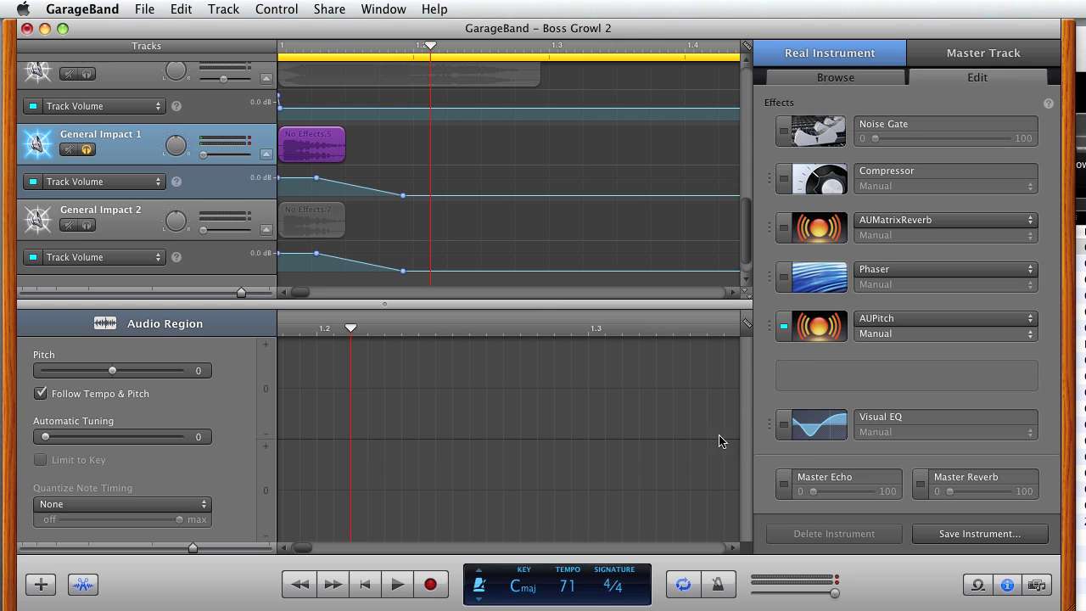
left_click(363, 584)
left_click(397, 583)
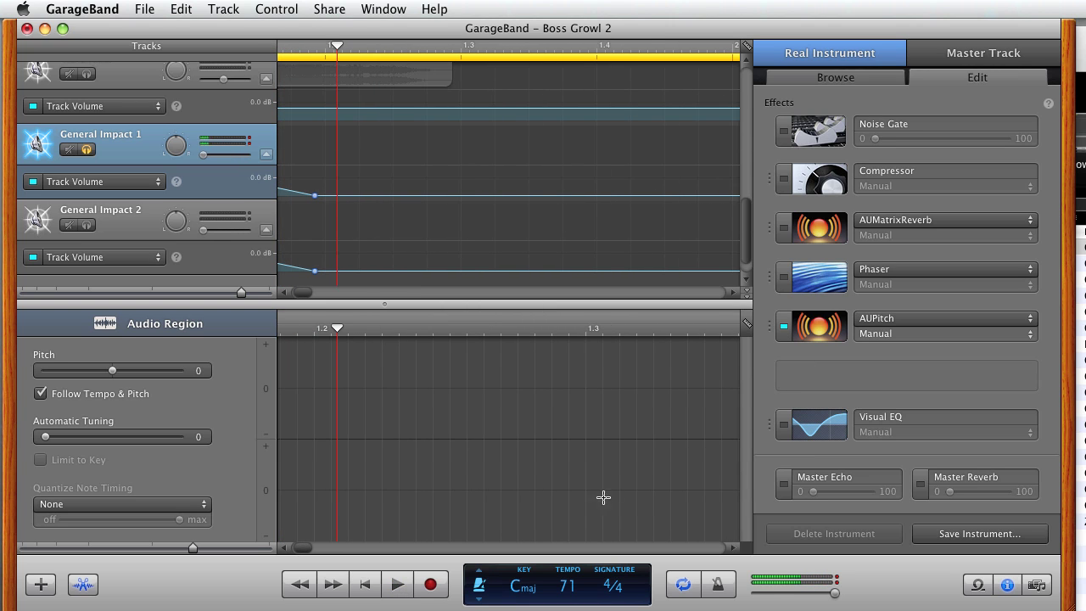
left_click(827, 321)
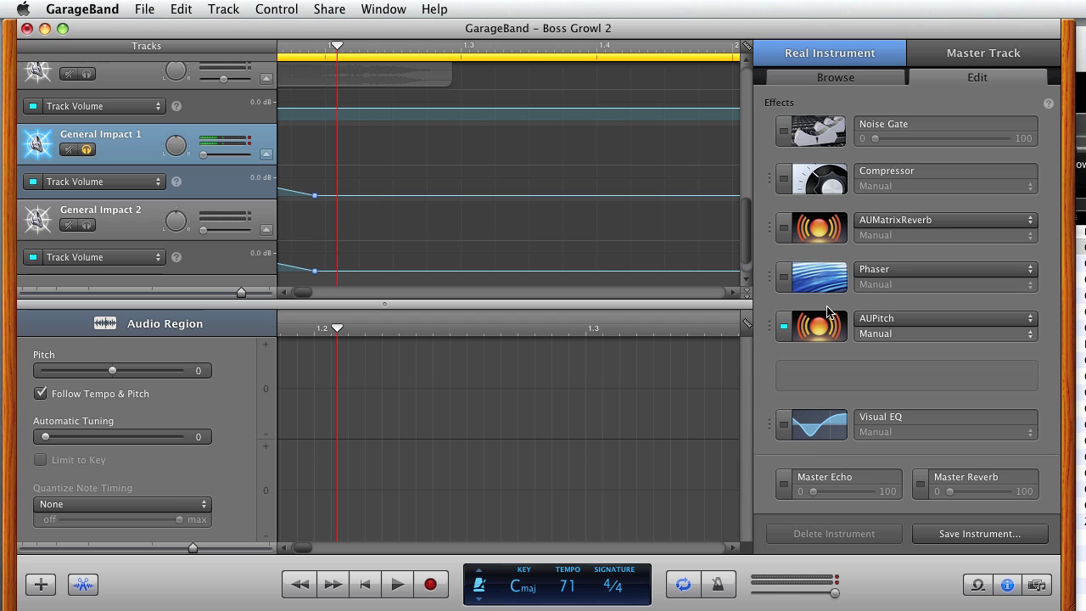
left_click(782, 229)
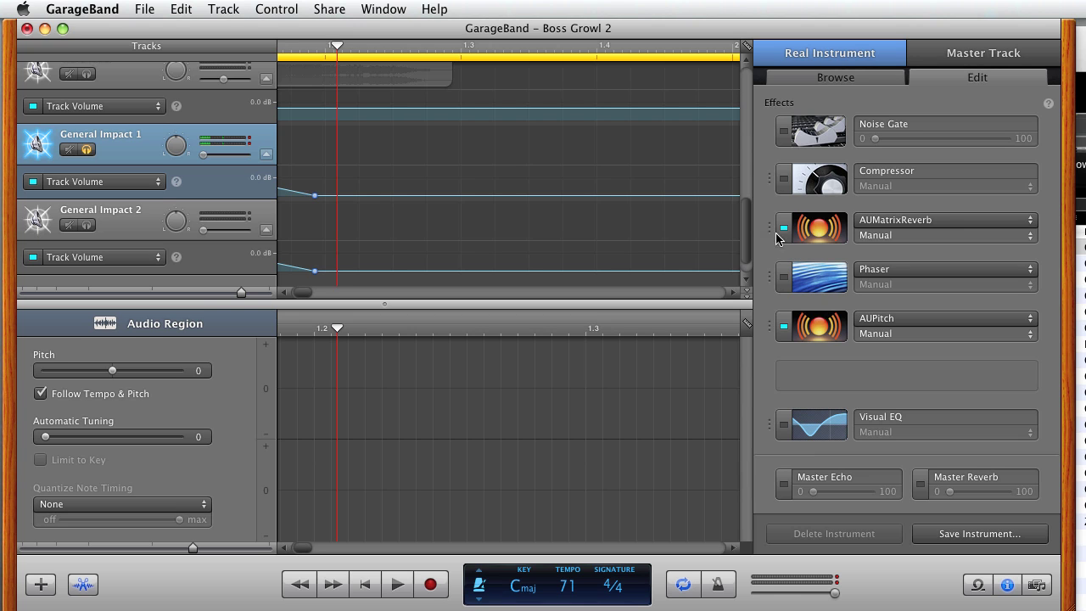
left_click(364, 584)
left_click(395, 583)
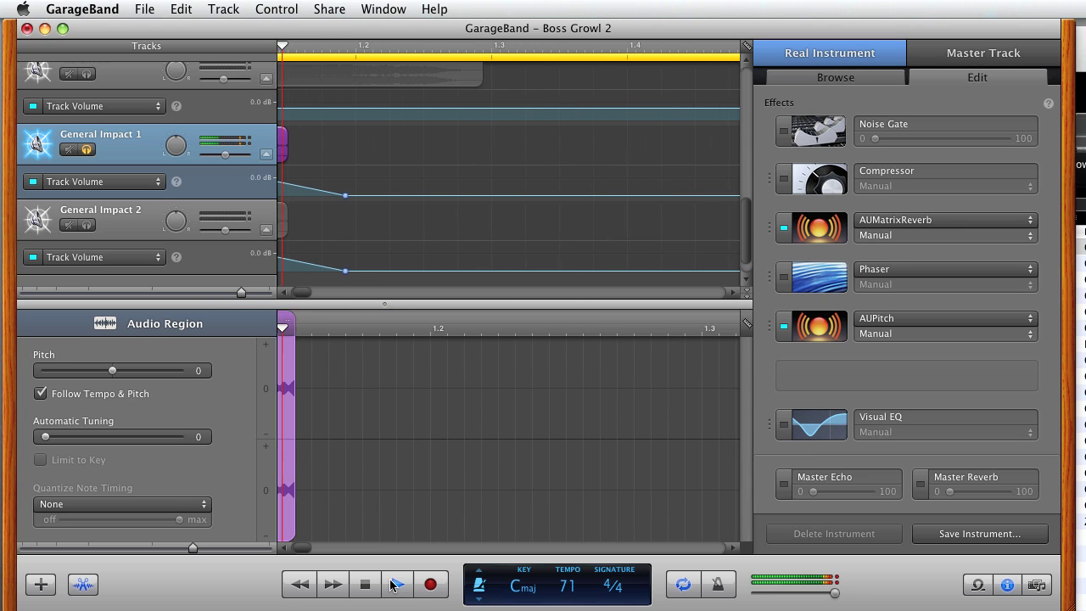
left_click(395, 583)
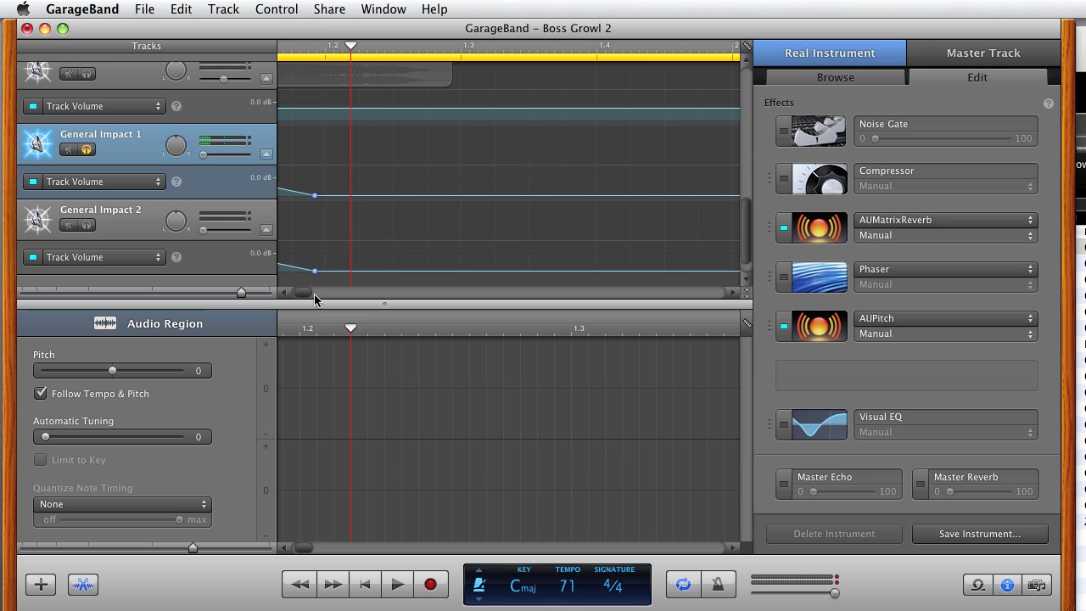
Check the Phaser effect's settings and play General Impact 1 with Phaser on
left_click_drag(314, 297, 310, 295)
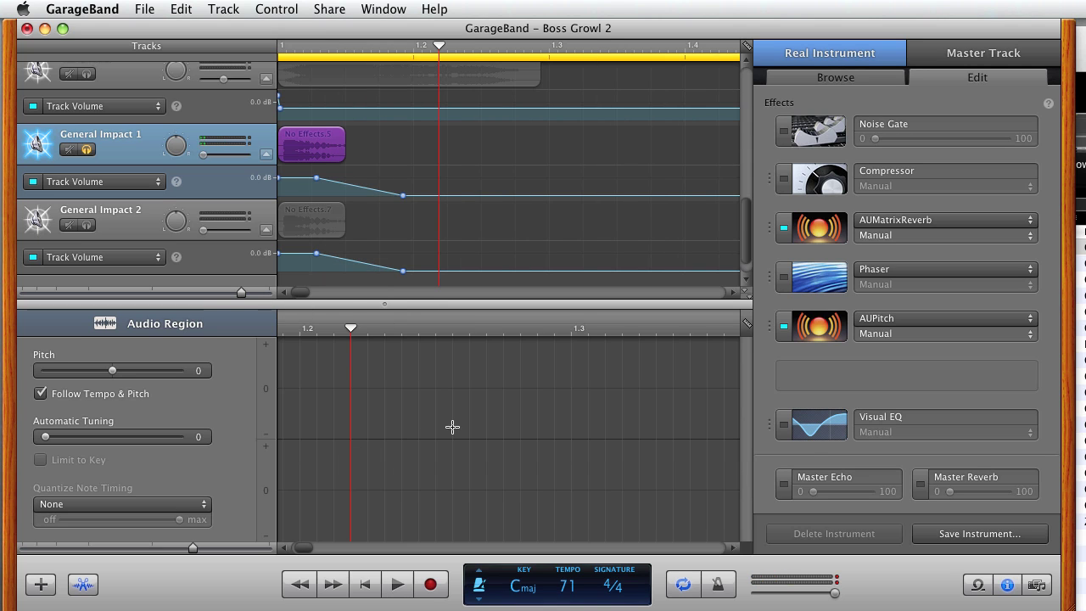
left_click(810, 276)
left_click(628, 128)
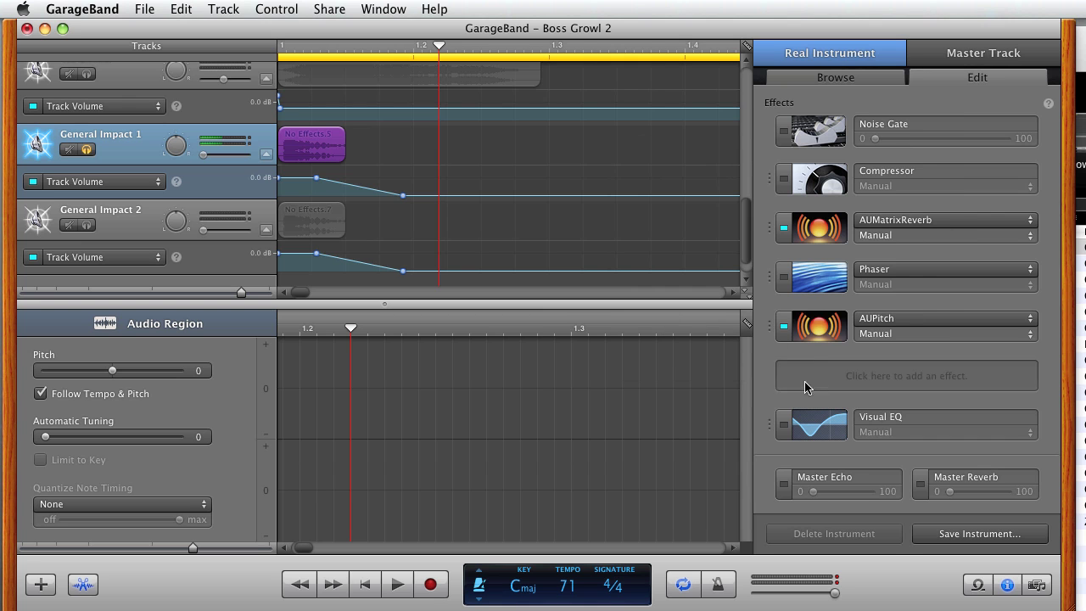
left_click(396, 585)
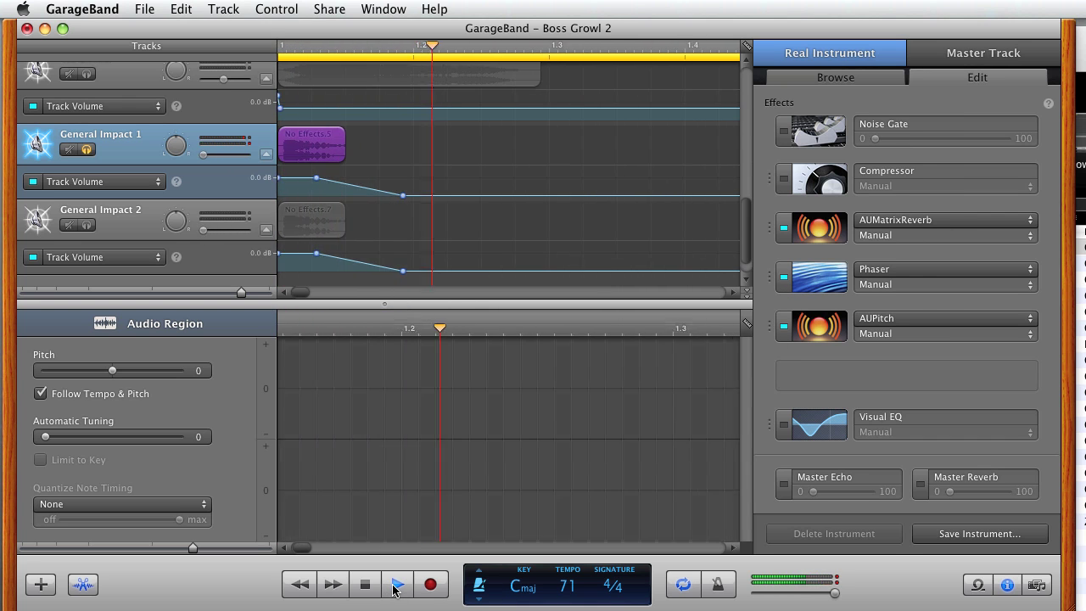
left_click(393, 587)
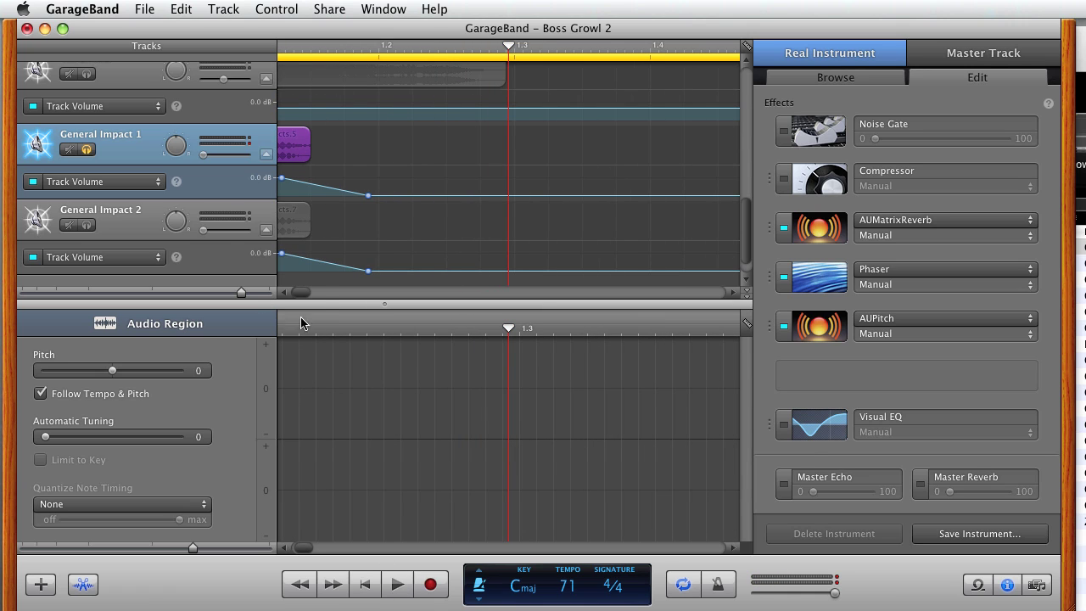
left_click_drag(304, 293, 275, 295)
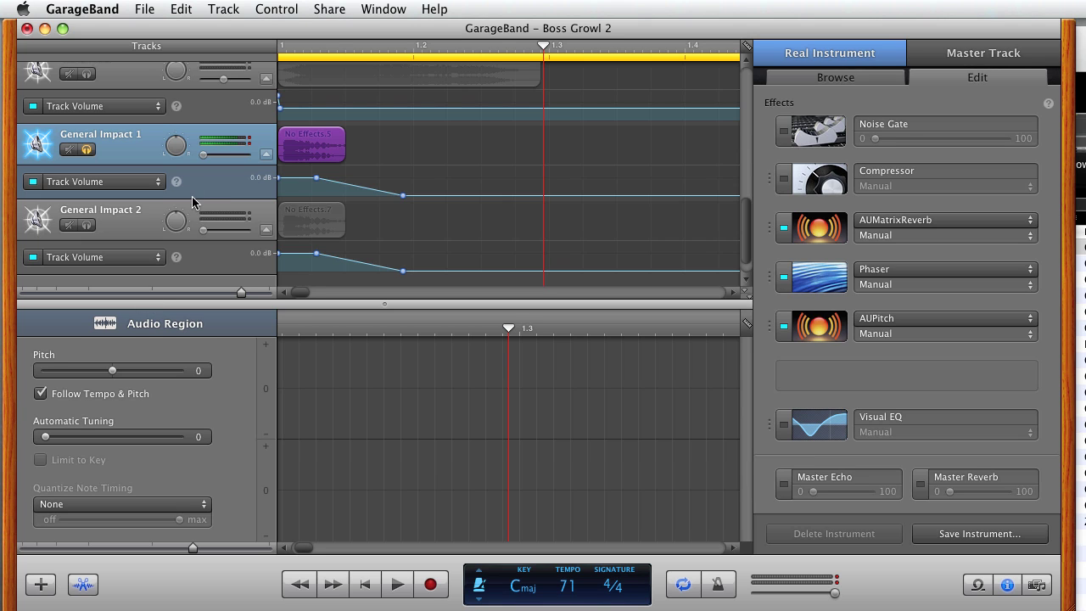
Select the Dragon Growl original track's Growl.9 region to show Vocal Transformer and AUPitch (pitch 5, tuning 25)
scroll(236, 219, "up", 3)
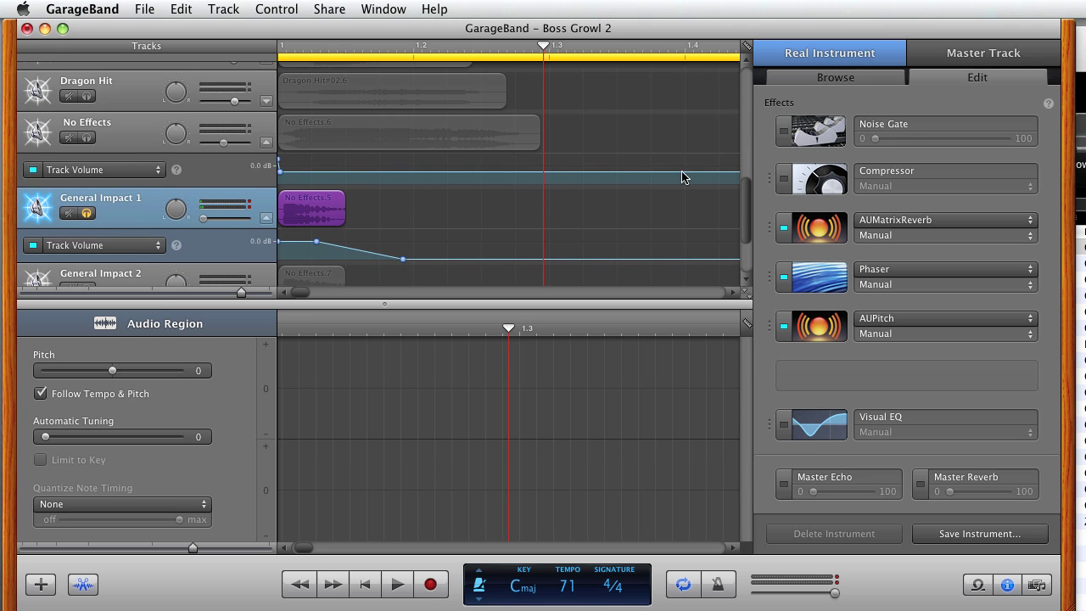
left_click_drag(746, 223, 747, 123)
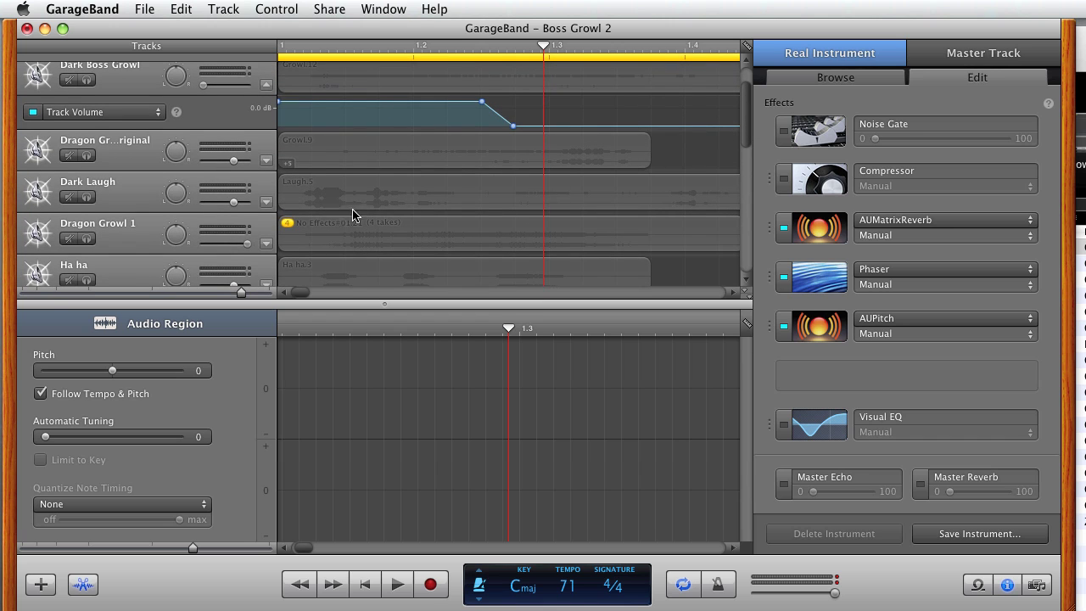
left_click(136, 128)
left_click(121, 153)
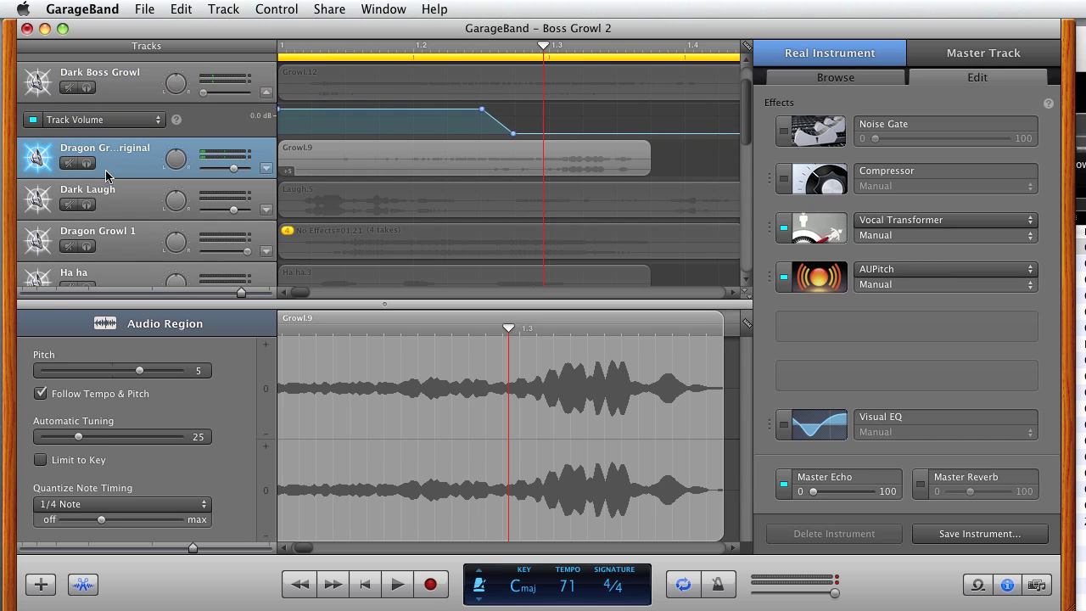
left_click(108, 175)
scroll(109, 169, "down", 10)
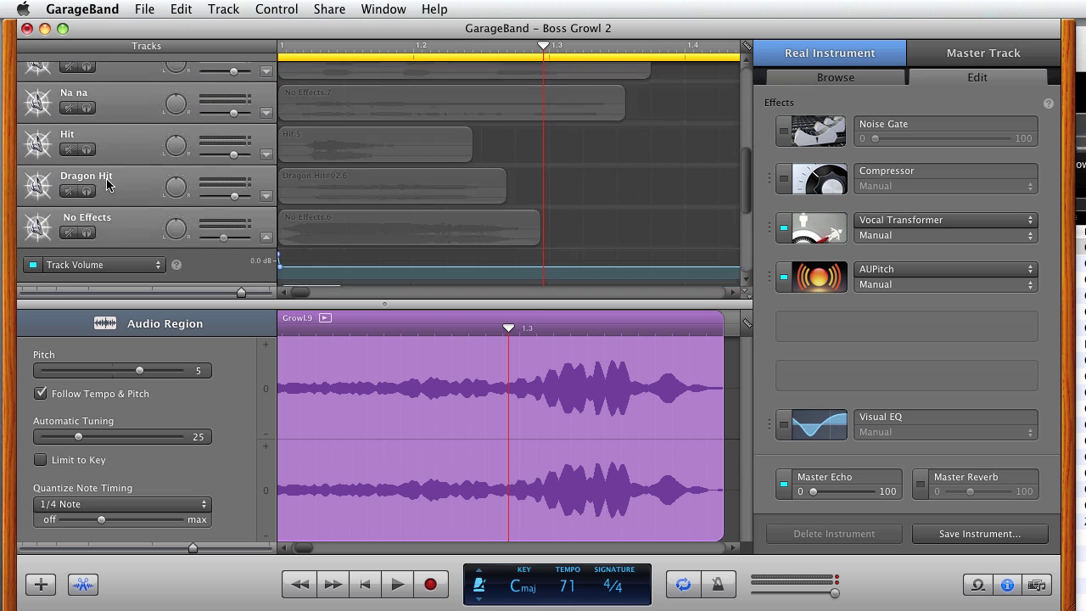
scroll(107, 185, "down", 8)
scroll(101, 216, "up", 7)
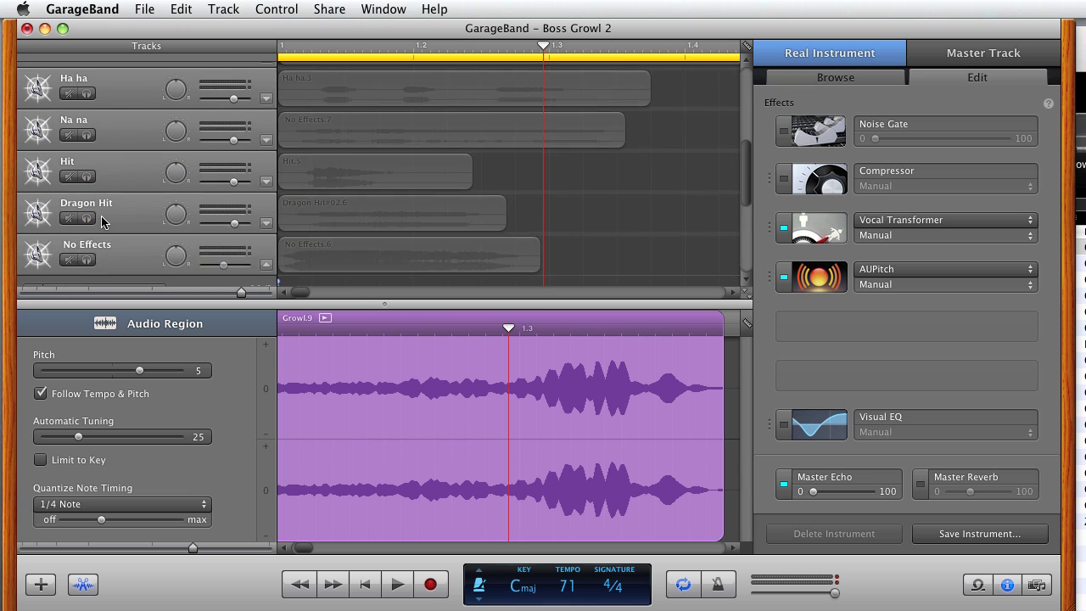
scroll(102, 220, "up", 5)
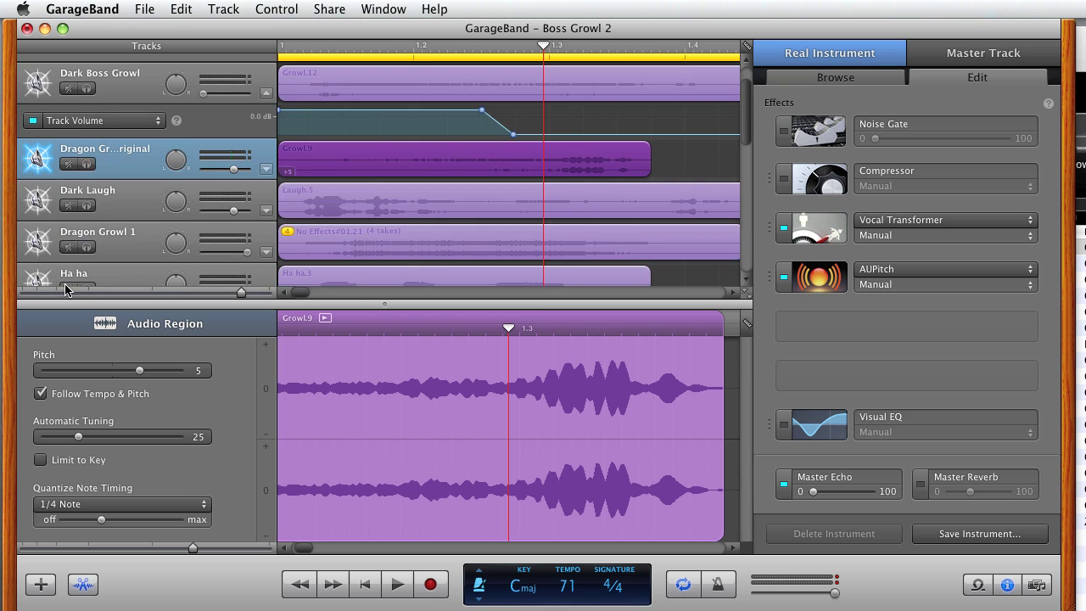
Solo and play Dragon Growl 1, then select it to show its effects
left_click(86, 247)
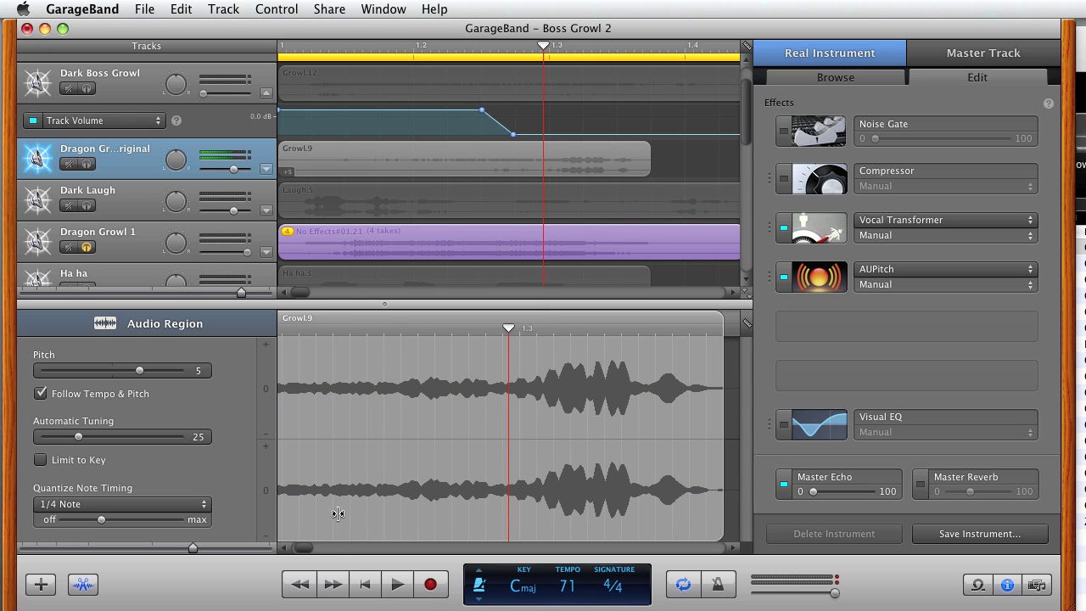
left_click(396, 584)
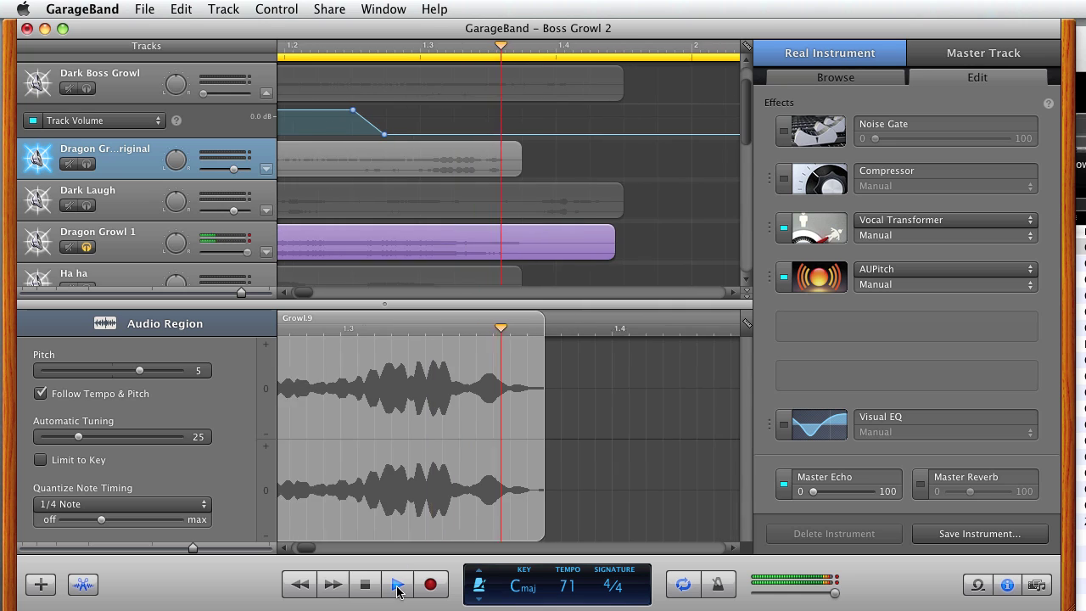
left_click(397, 585)
left_click(282, 293)
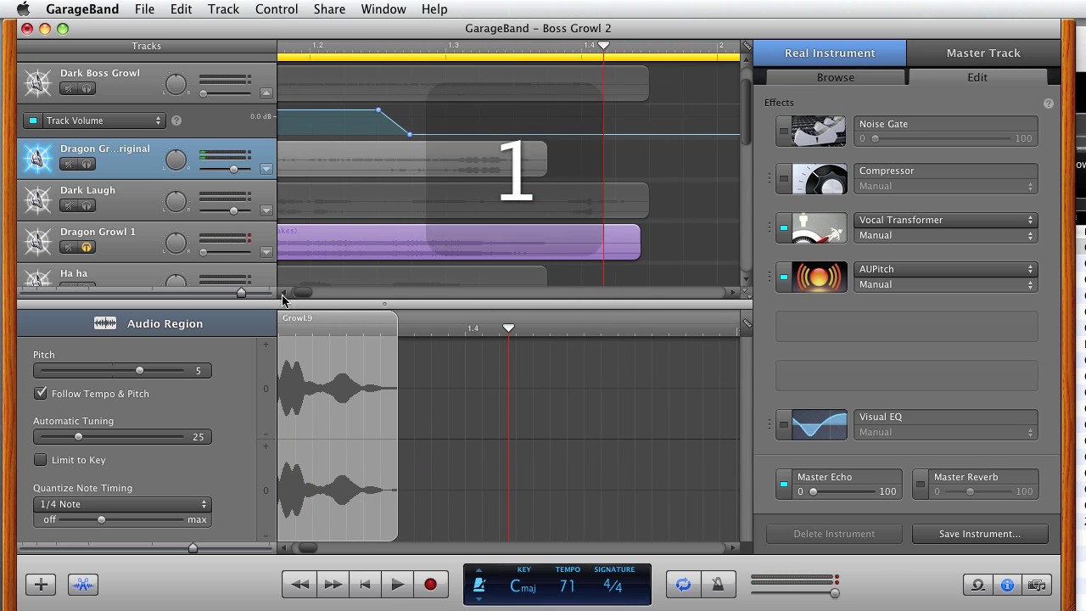
left_click(119, 240)
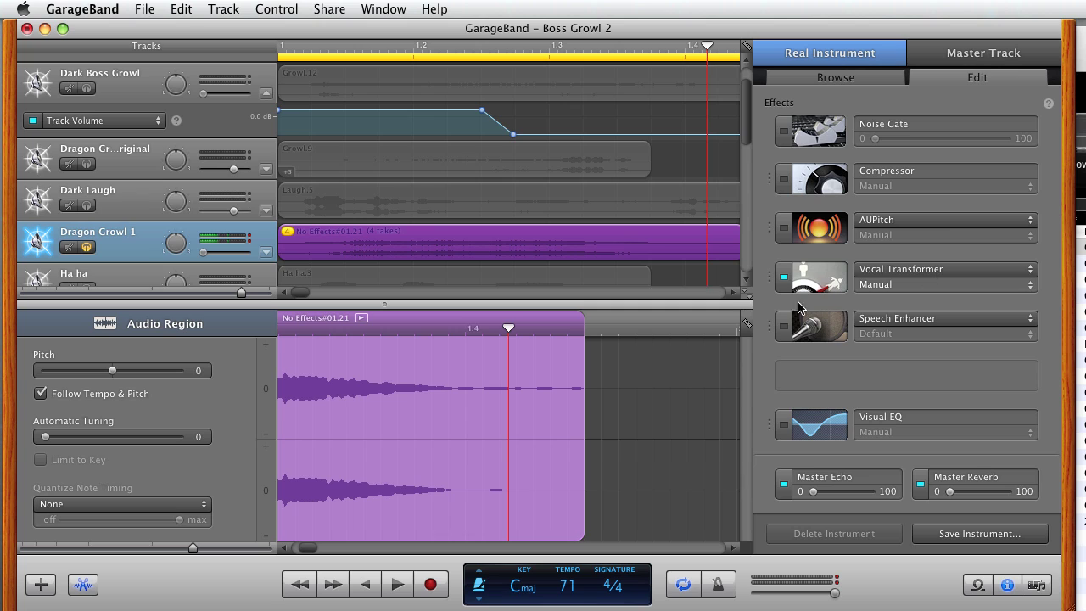
Play Dragon Growl 1 with Vocal Transformer, Master Echo and Master Reverb switched off
left_click(785, 280)
left_click(783, 483)
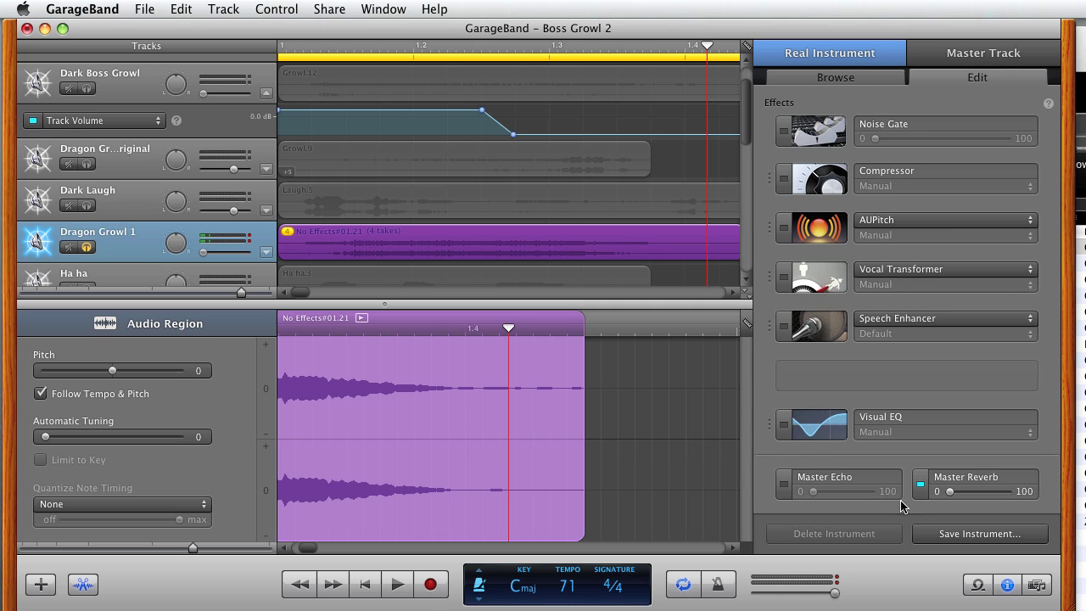
left_click(921, 486)
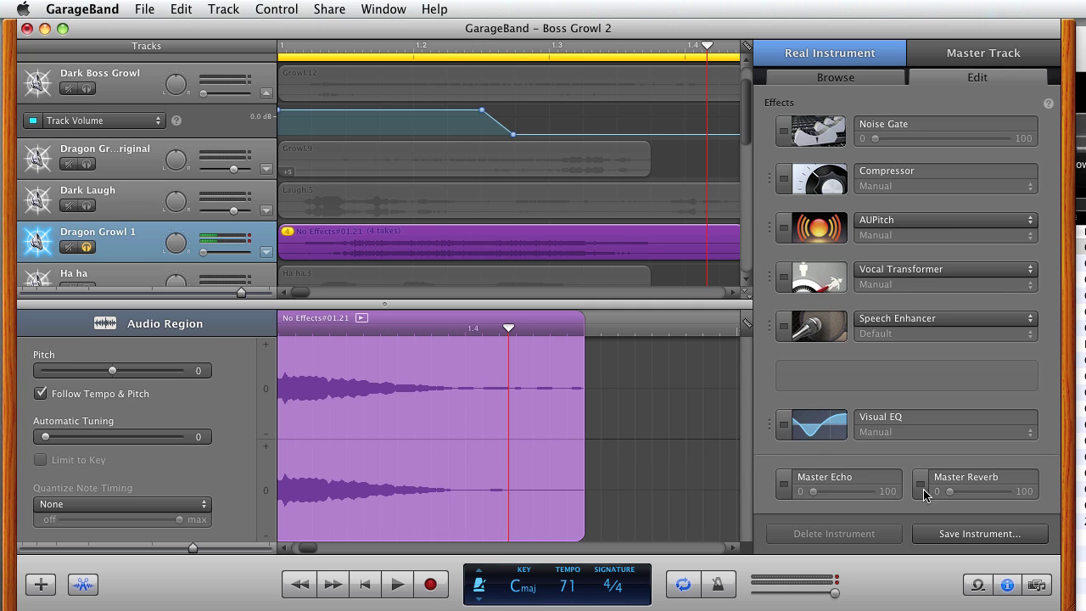
left_click(369, 589)
left_click(391, 589)
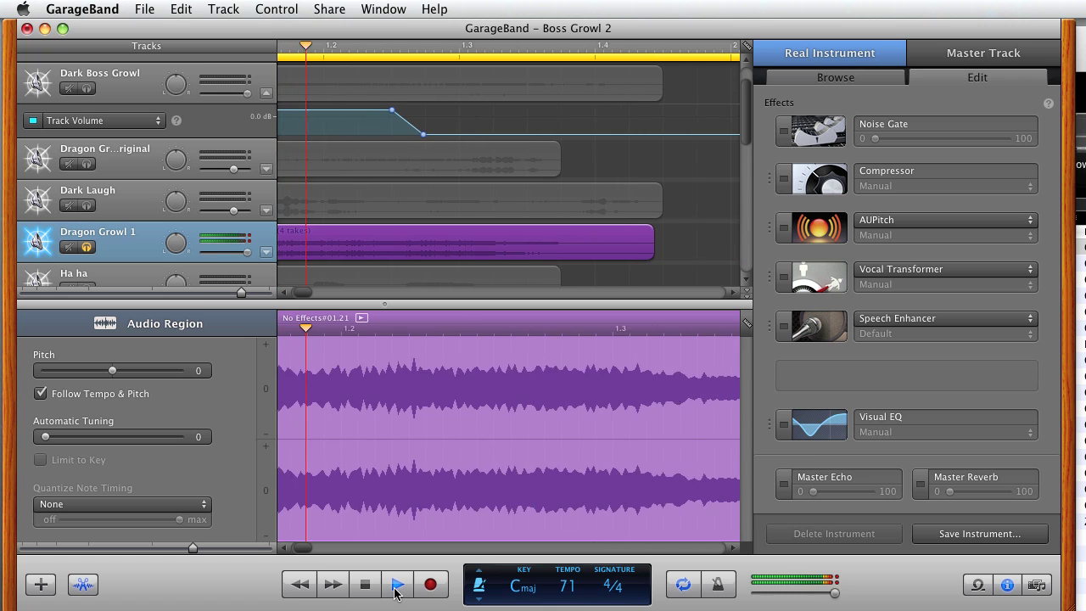
left_click(395, 588)
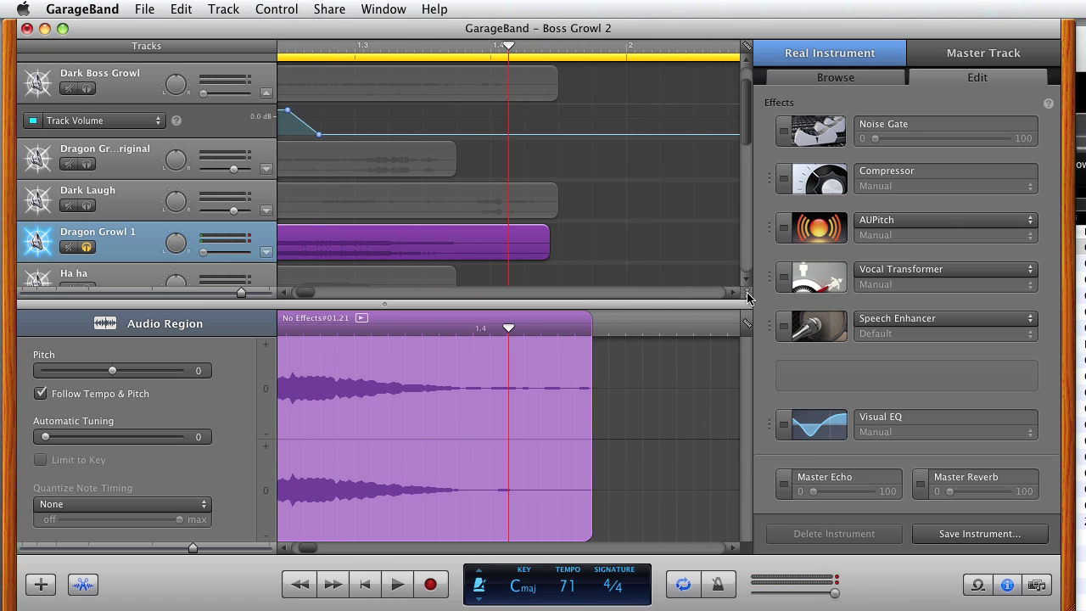
Re-enable Vocal Transformer and play, then turn Master Echo and Master Reverb back on
left_click(783, 278)
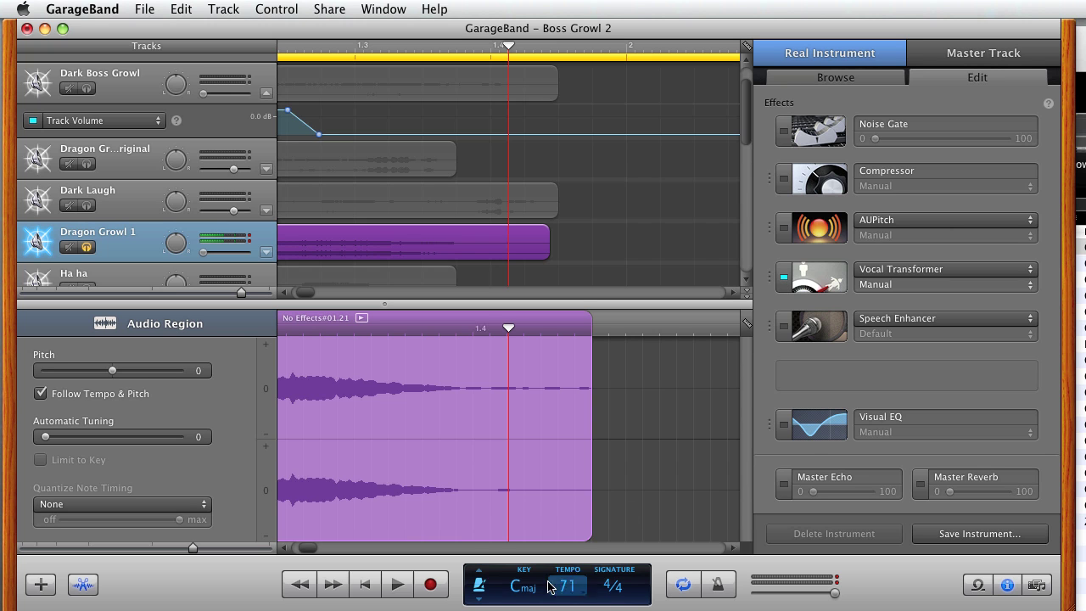
left_click(364, 585)
left_click(395, 586)
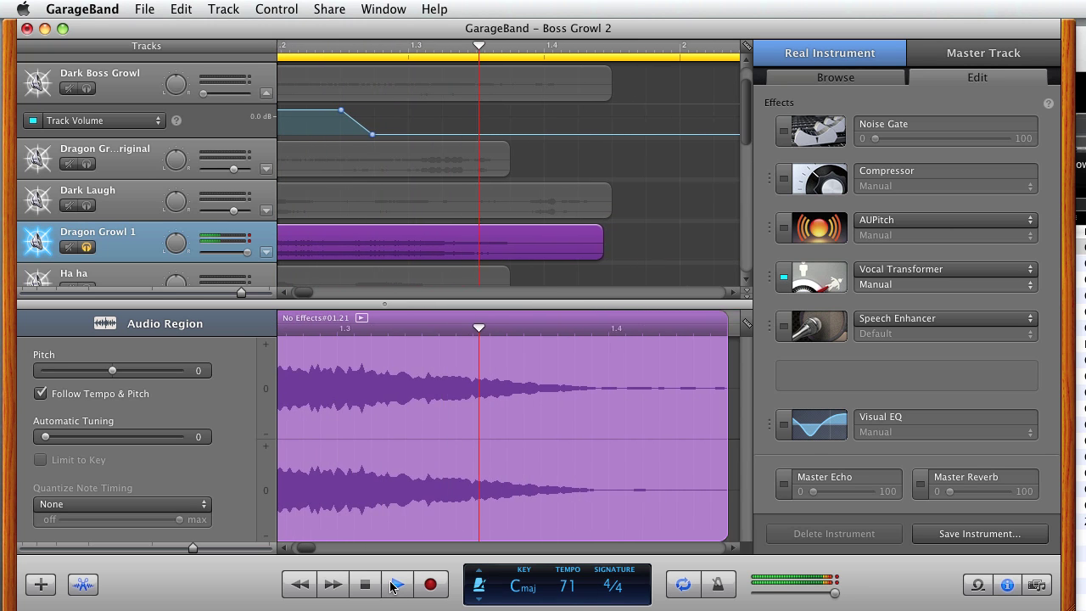
left_click(396, 585)
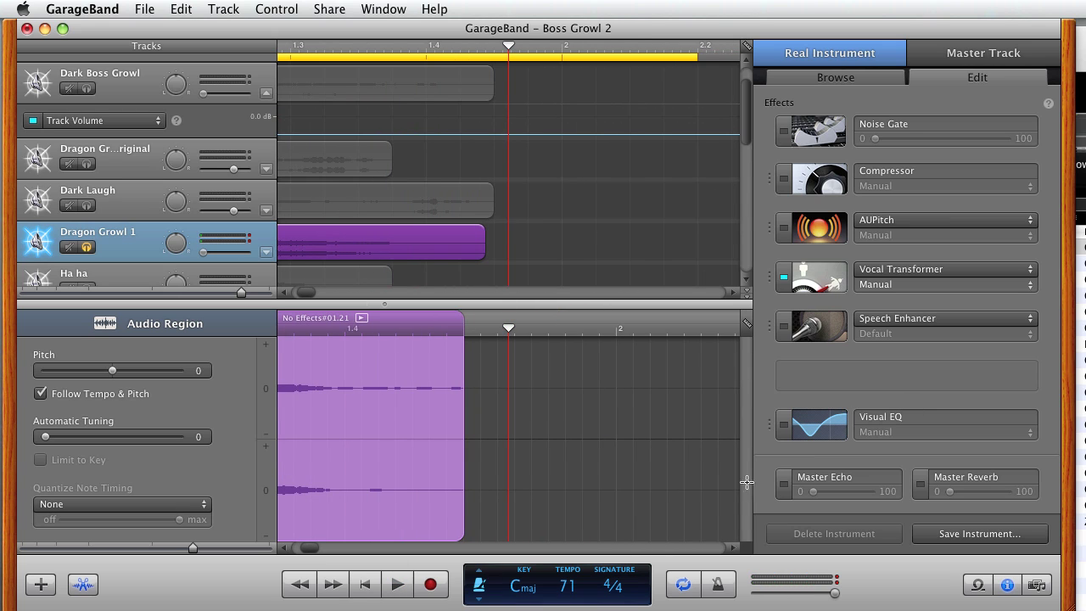
left_click(785, 484)
left_click(921, 485)
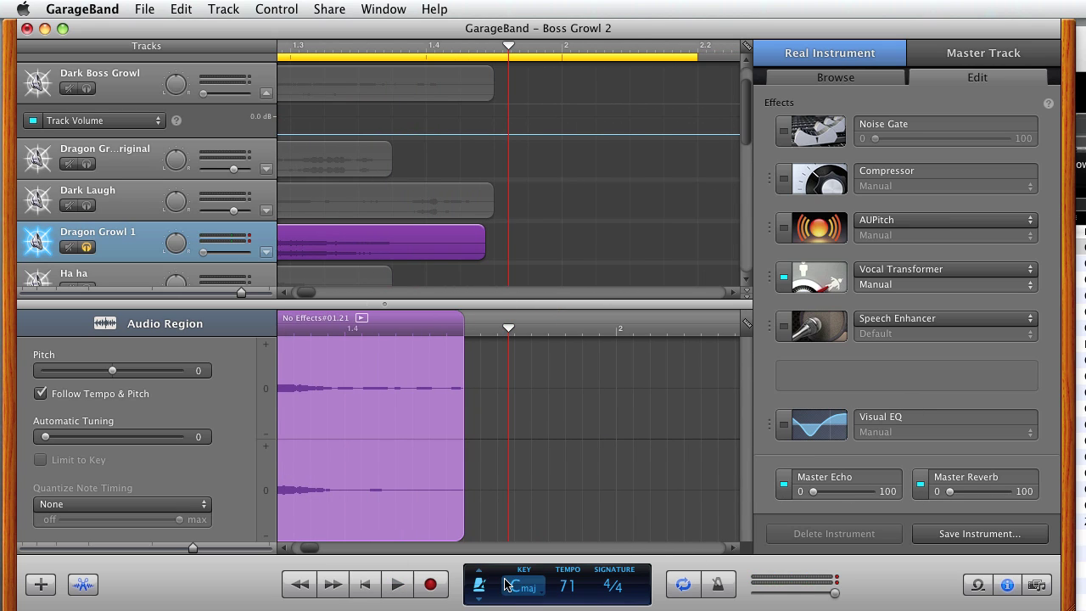
left_click(365, 585)
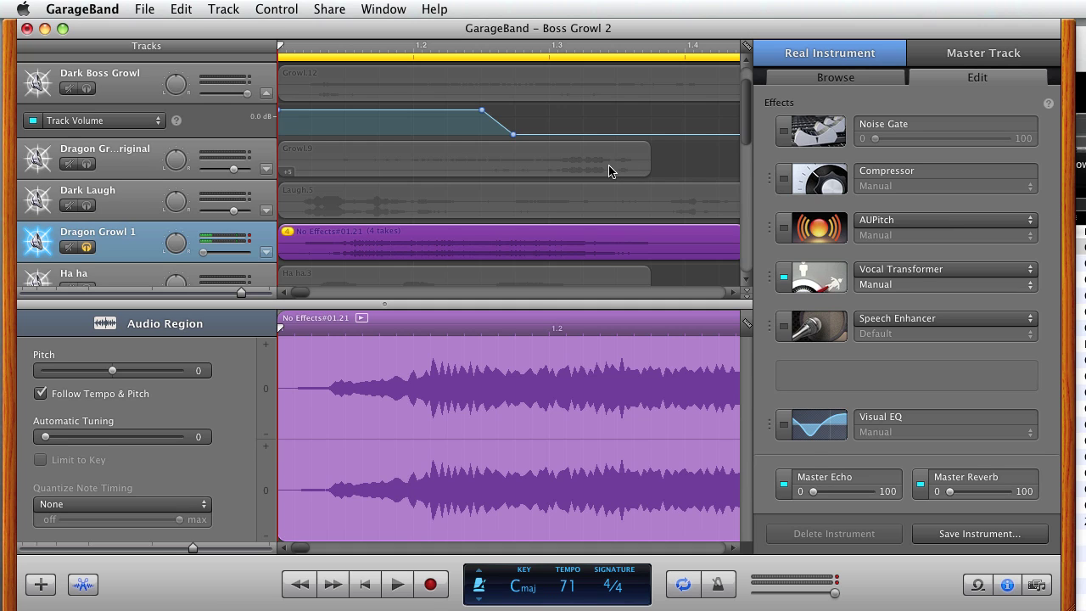
Play the soloed Dark Laugh track with Vocal Transformer and Bass Reduction, then scroll back to bar 1
left_click(110, 206)
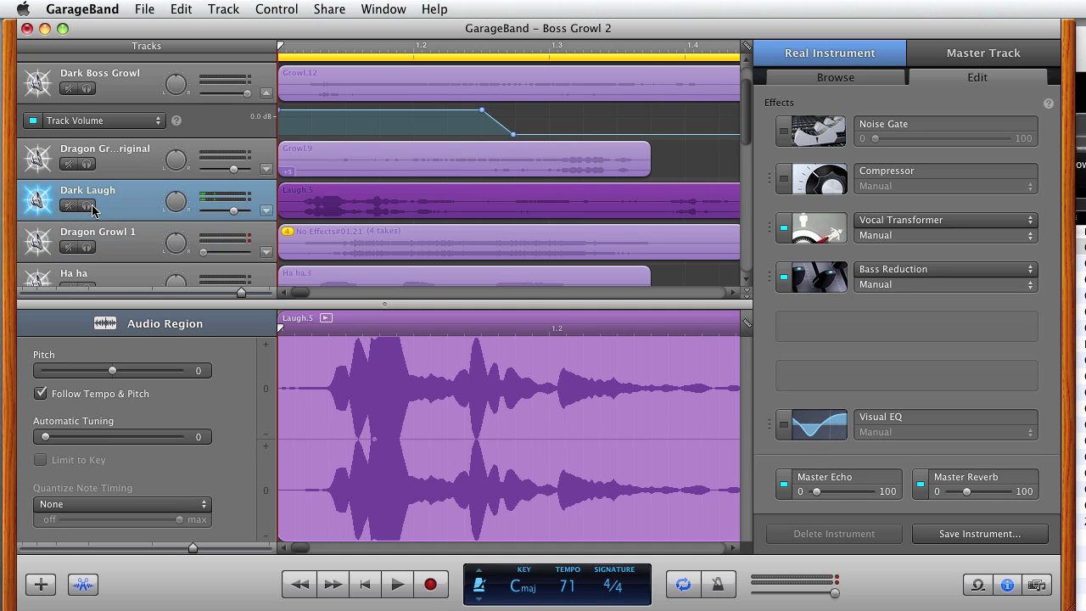
left_click(397, 584)
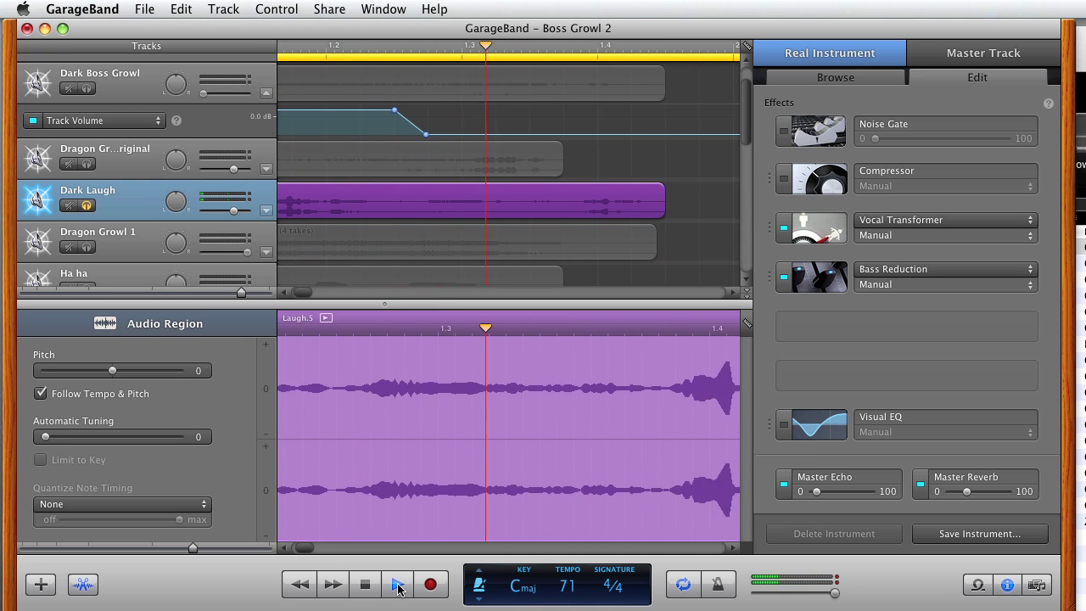
left_click(397, 584)
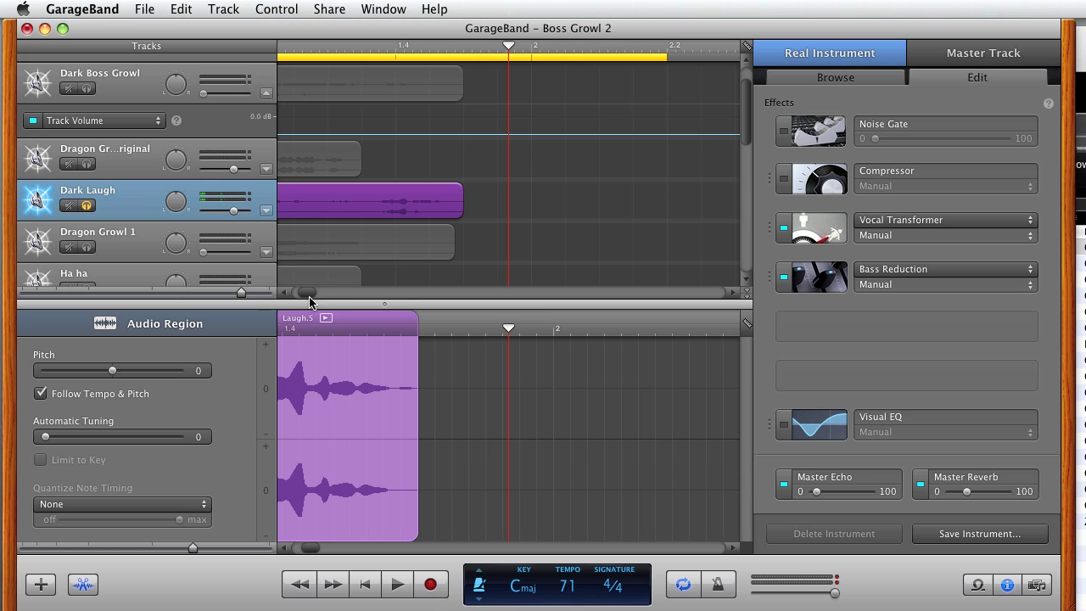
left_click_drag(309, 293, 282, 297)
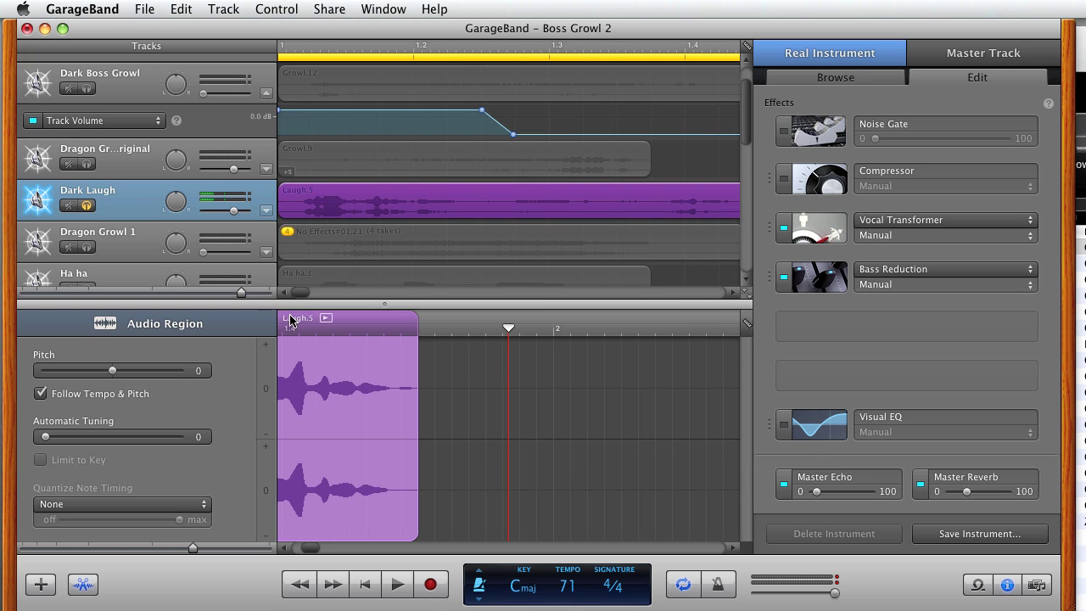